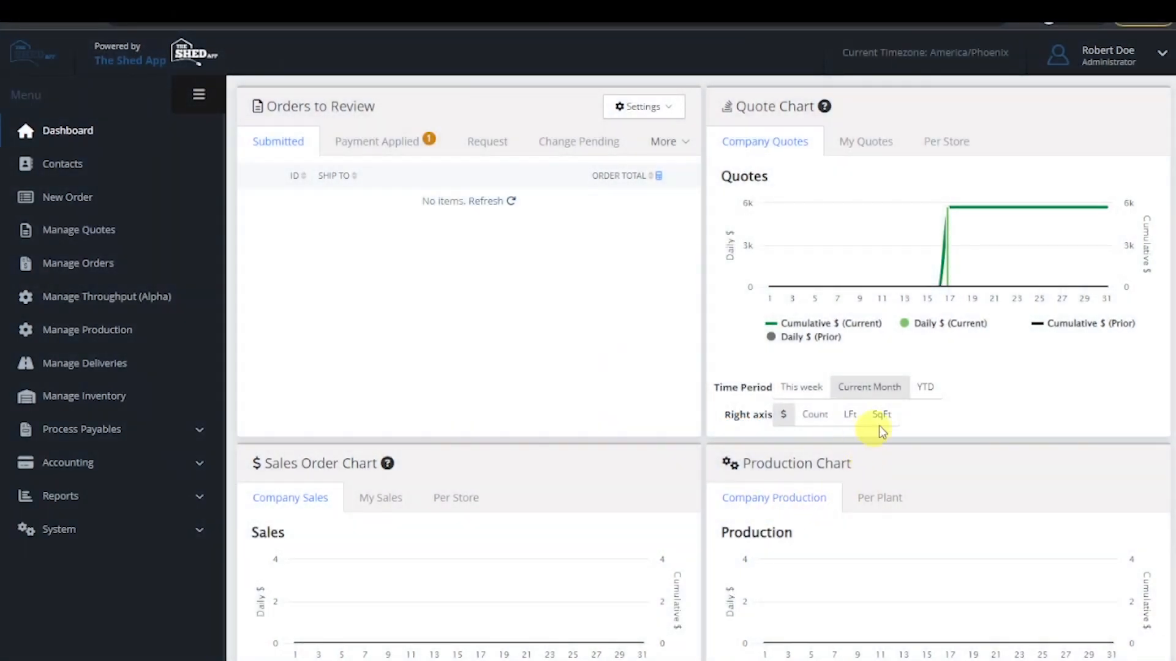
- Show the quote chart year to date and view its right axis by Count, LFt and SqFt
left_click(926, 387)
left_click(807, 419)
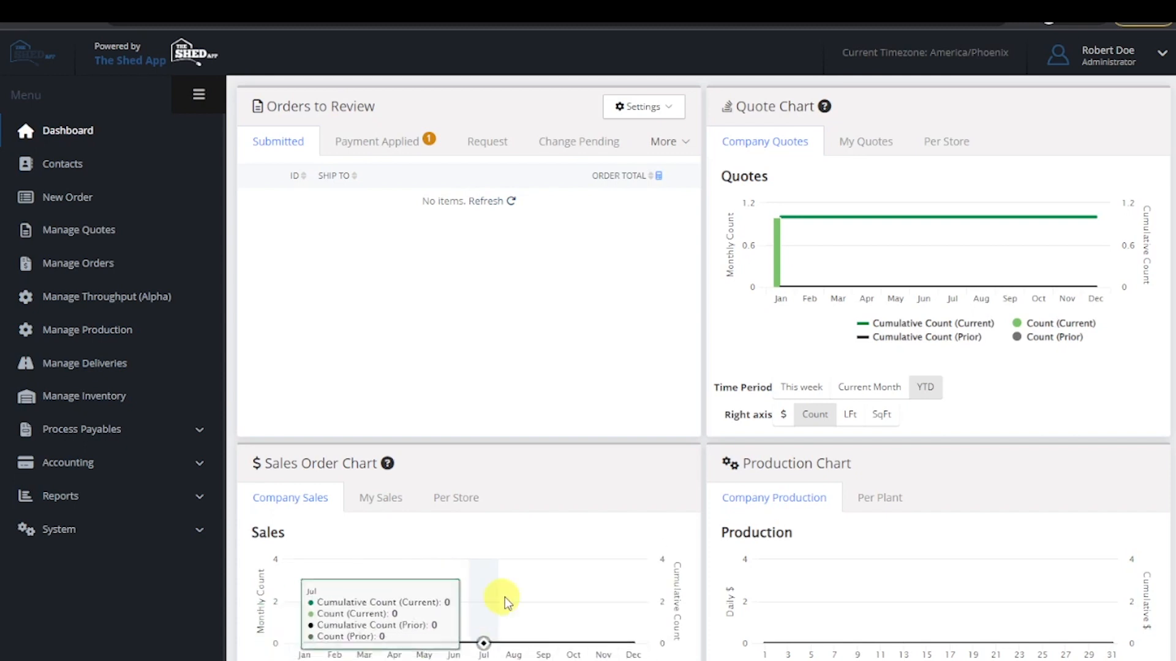
left_click(857, 420)
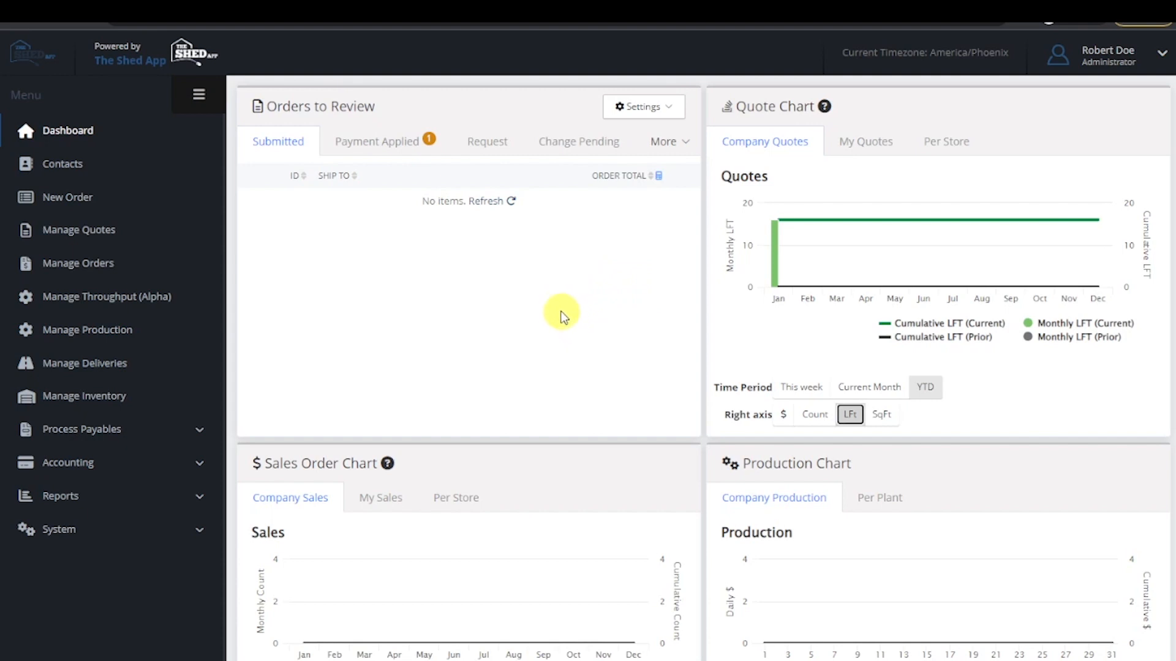
left_click(882, 414)
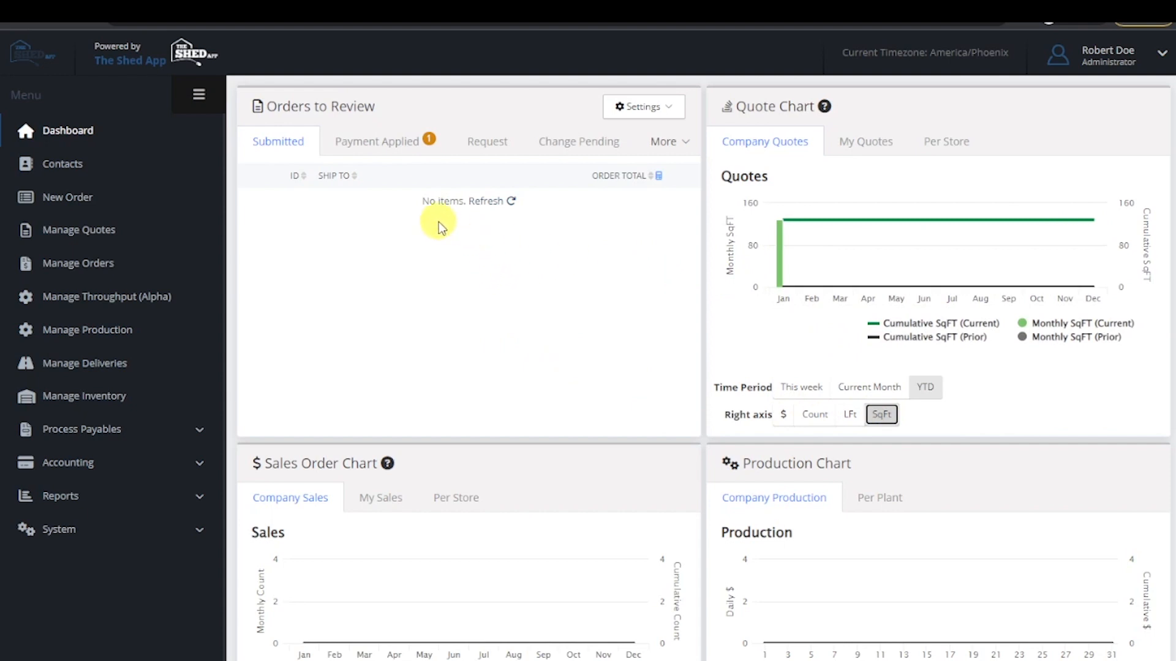
- Review the Pending Delivery Method and Pending All in Stock By views in Manage Throughput (Alpha), and check the form for adding a view
left_click(138, 297)
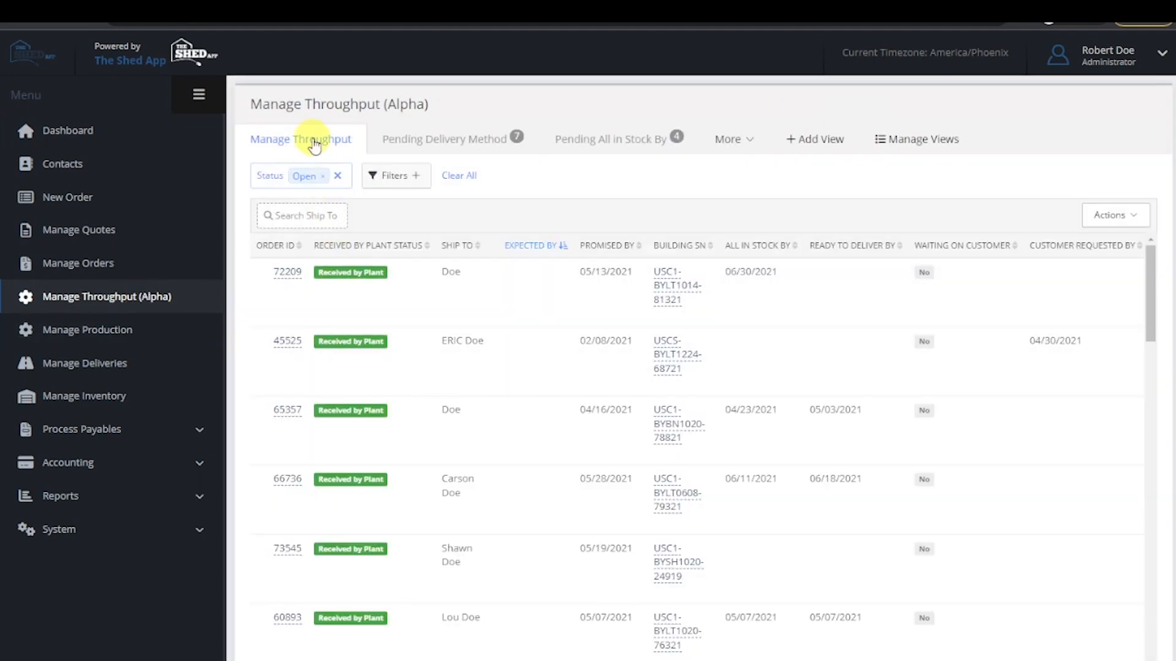
left_click(478, 149)
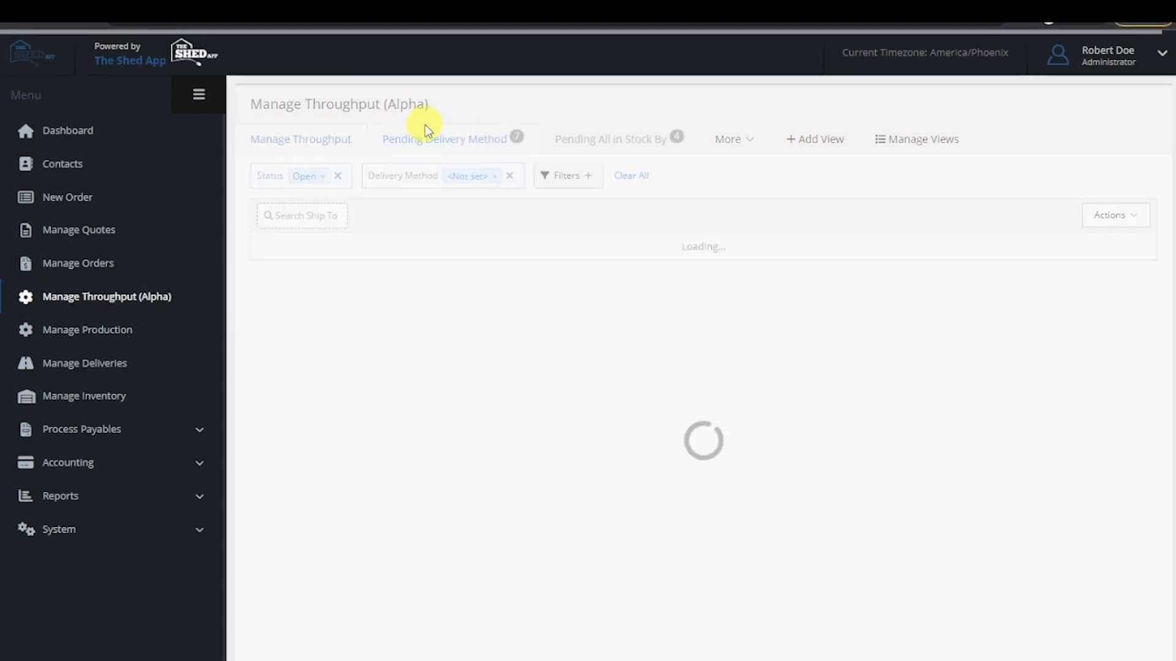
left_click(624, 140)
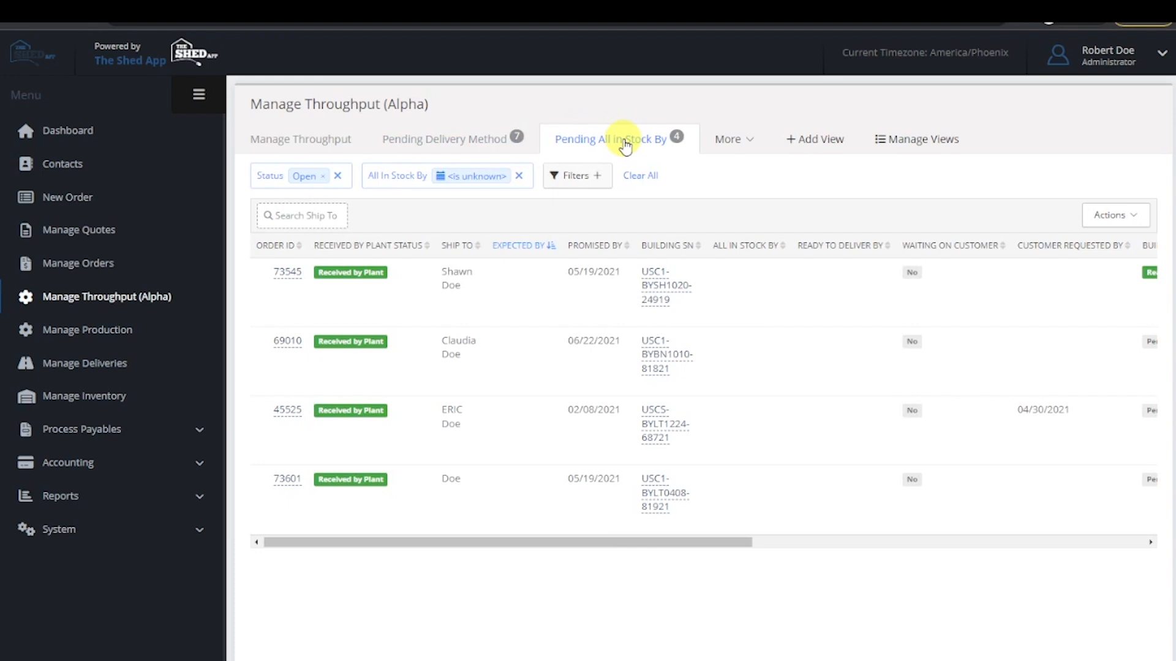
left_click(319, 141)
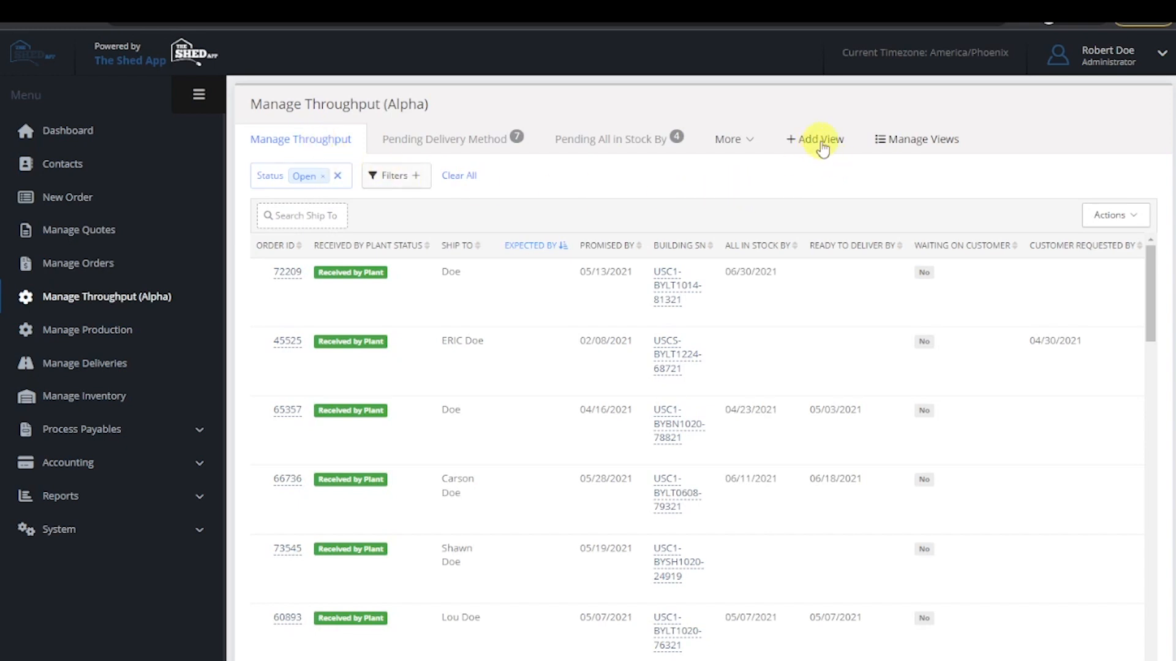
left_click(821, 141)
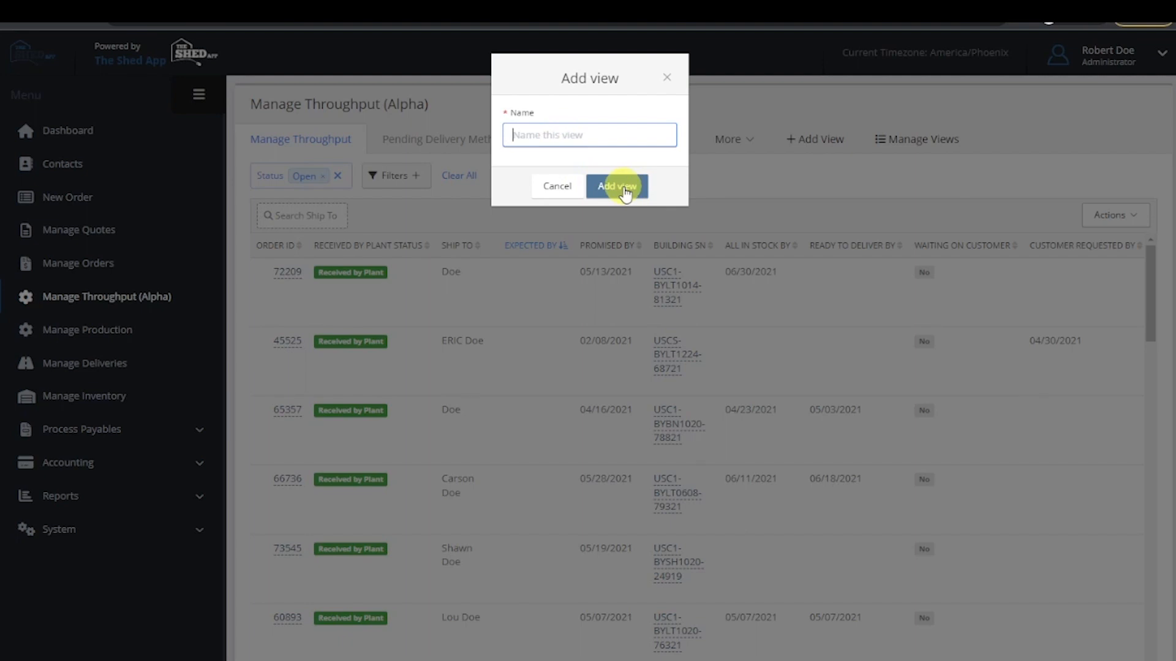
left_click(667, 77)
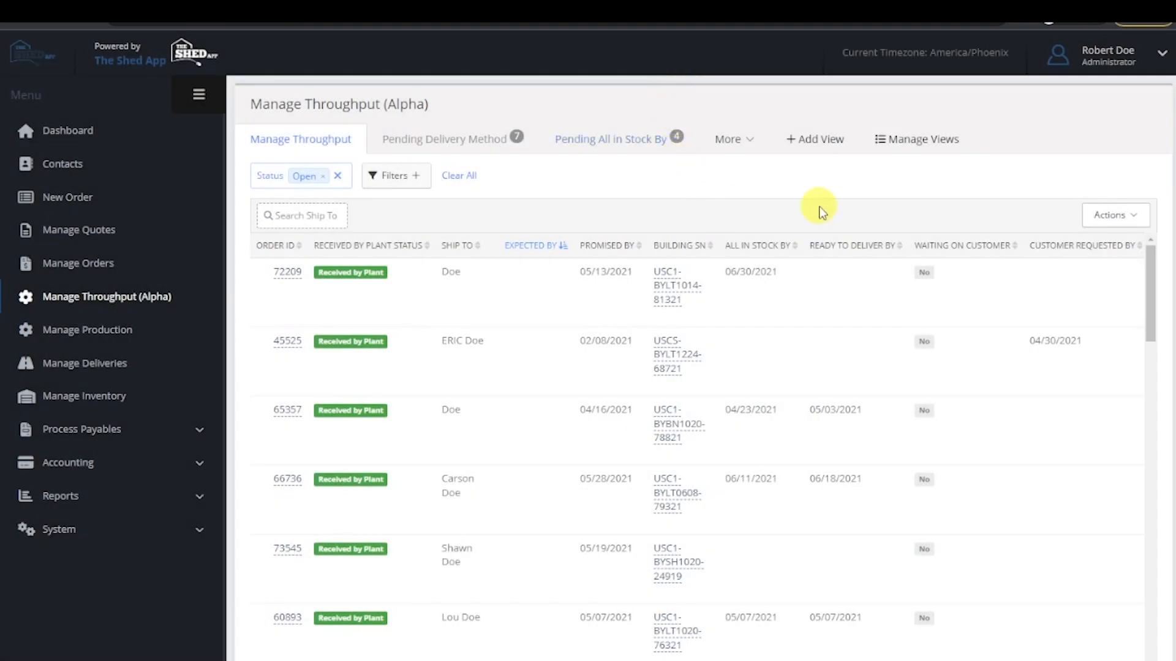
- Hide the Pending Scheduled Delivery Date and Pending Ready to Deliver By views in the saved views list, and show both again
left_click(921, 147)
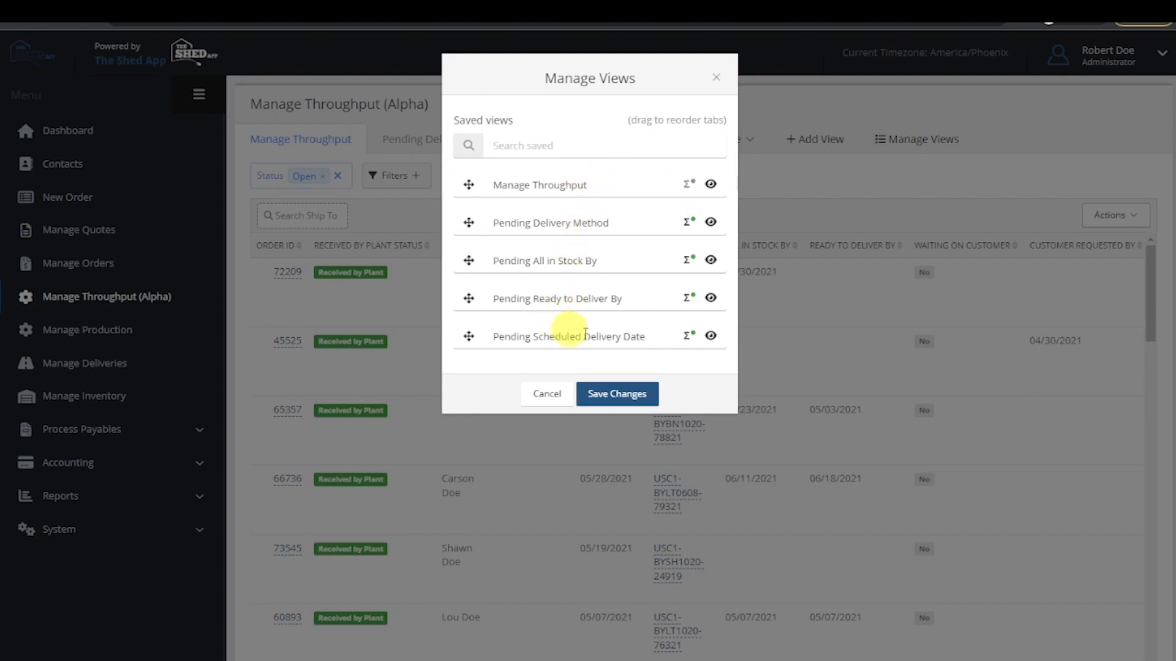
left_click(711, 336)
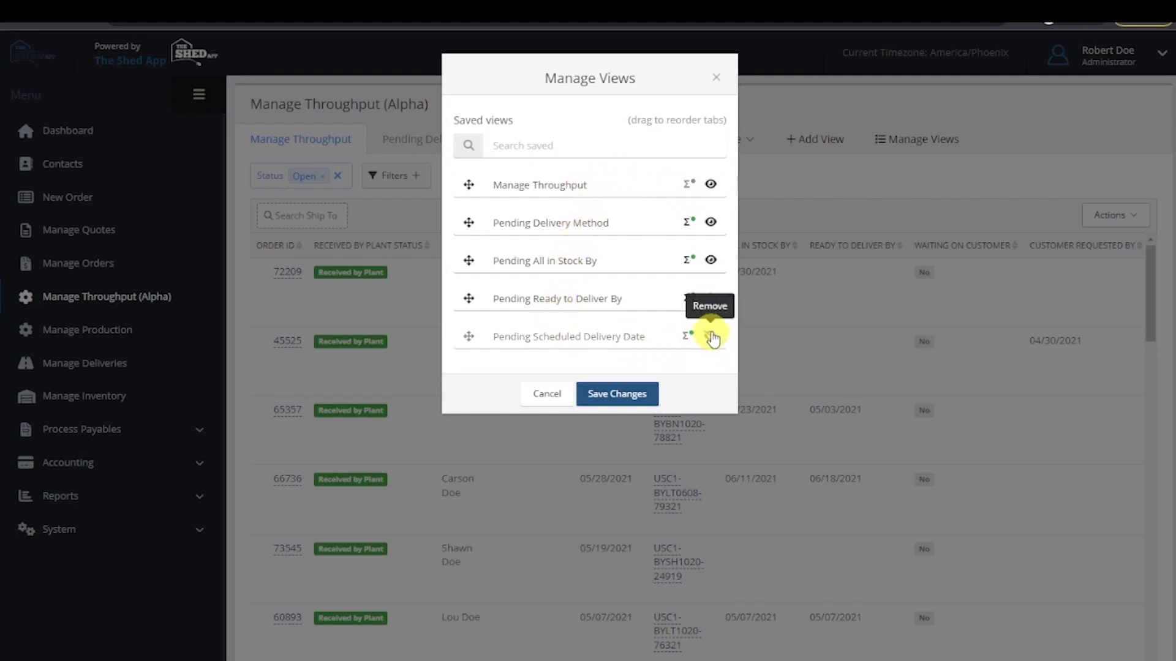
left_click(718, 298)
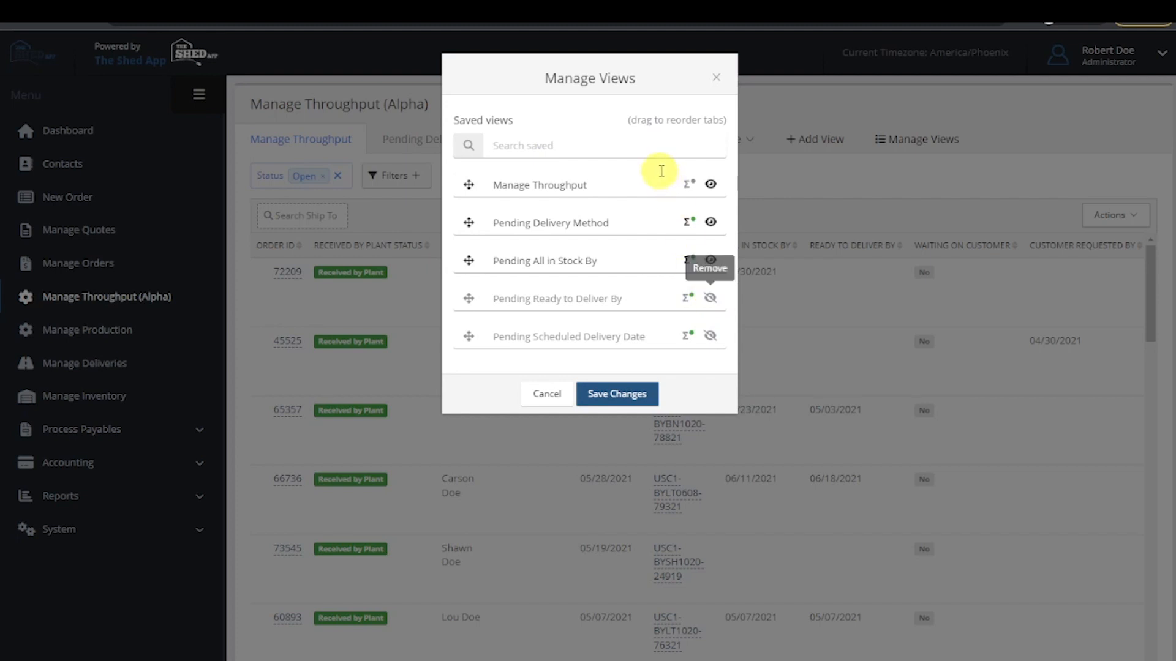
left_click(712, 299)
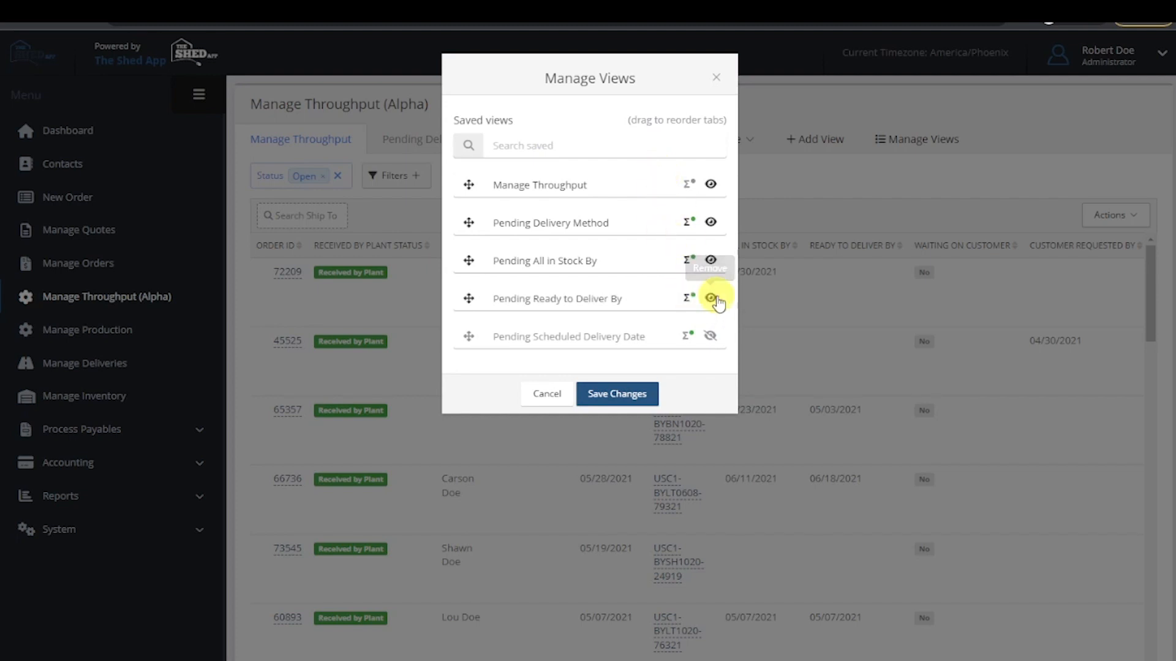
left_click(710, 339)
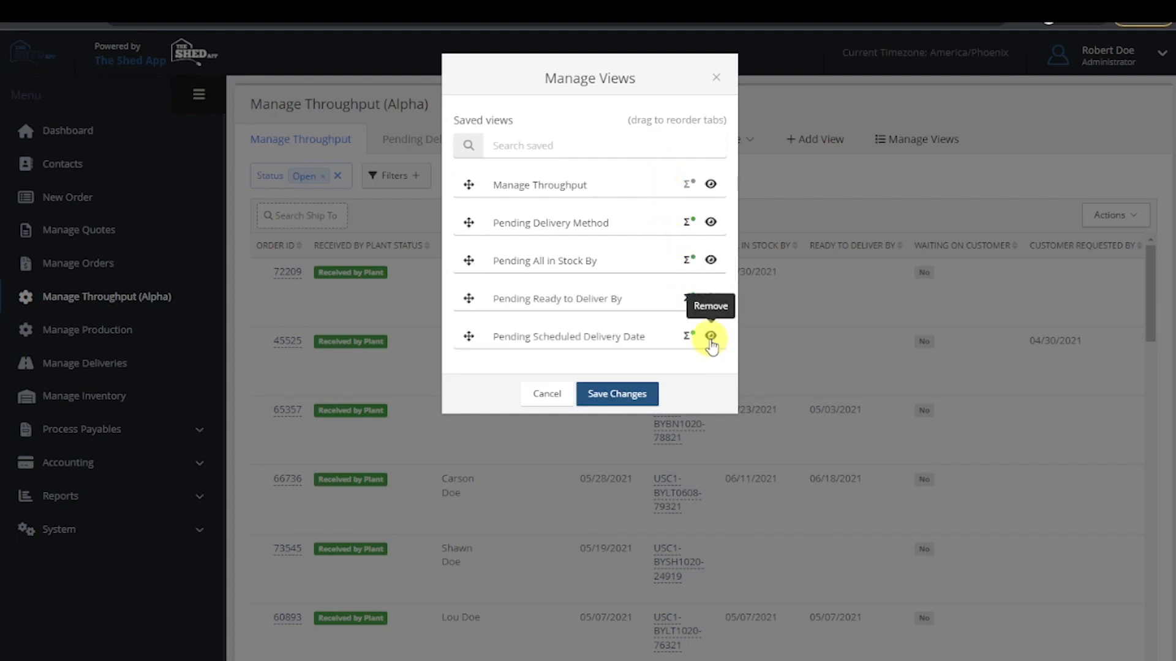
- Turn on the Manage Throughput view's row count and turn it off again, saving the view list each time
left_click(687, 190)
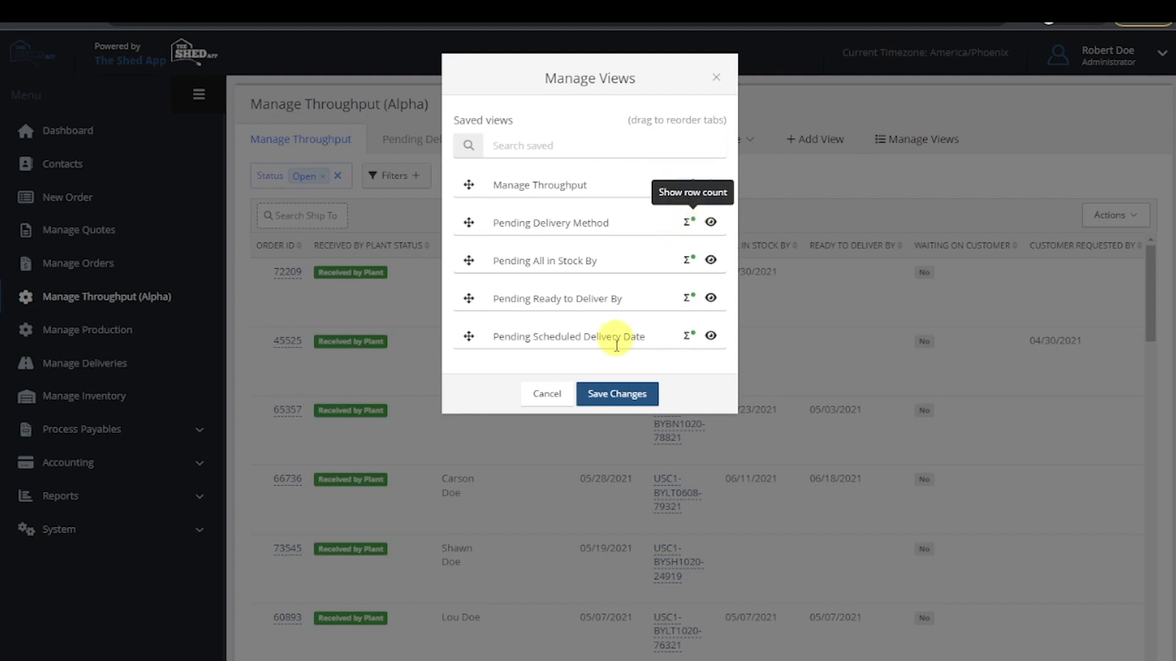
left_click(616, 395)
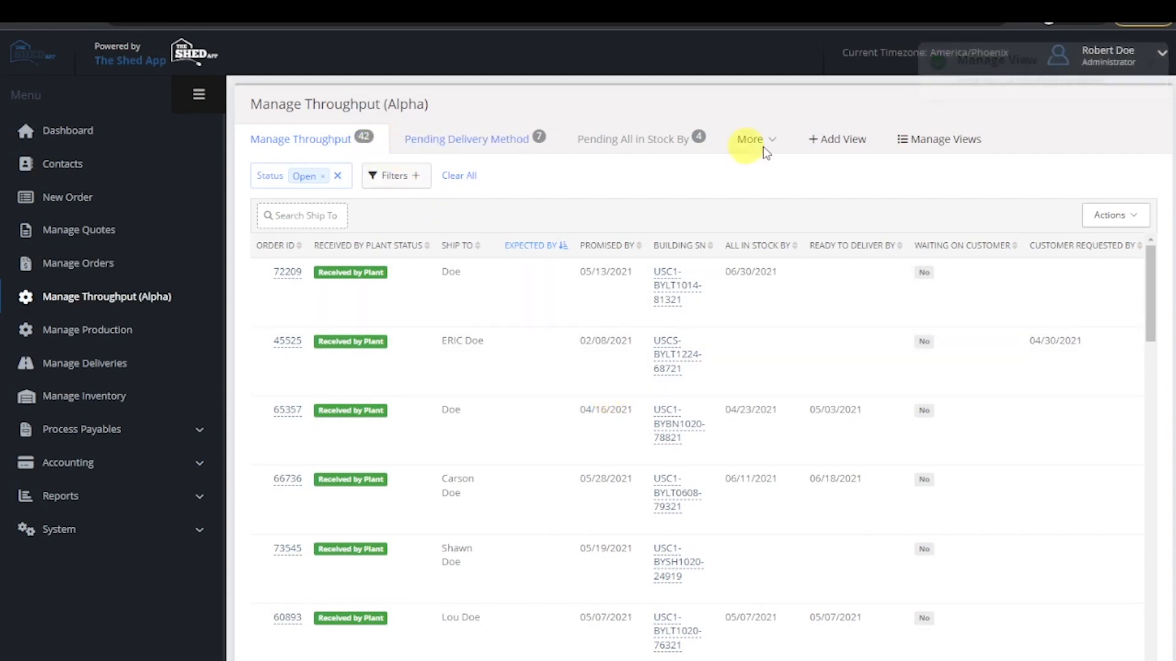
left_click(932, 142)
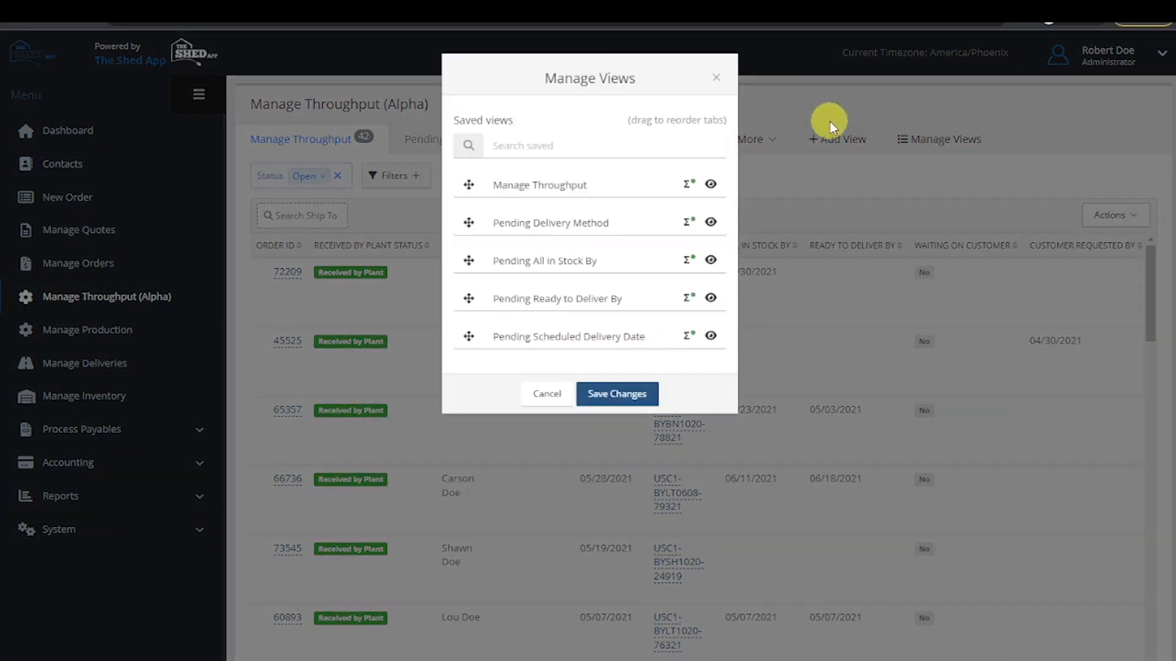
left_click(627, 395)
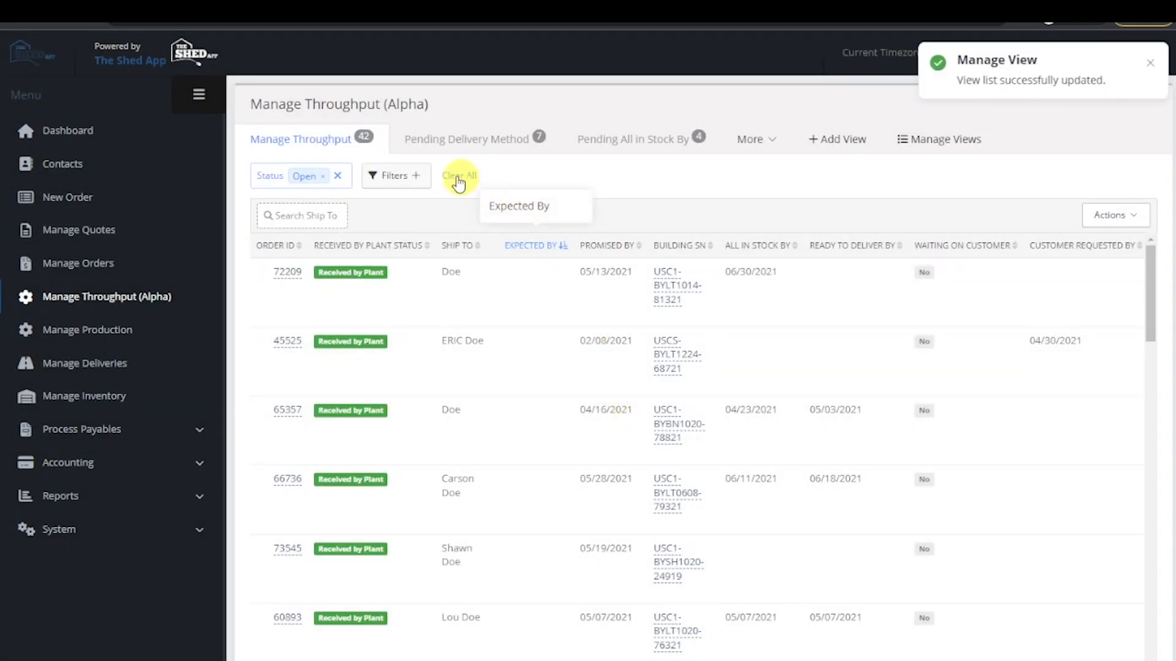
left_click(959, 146)
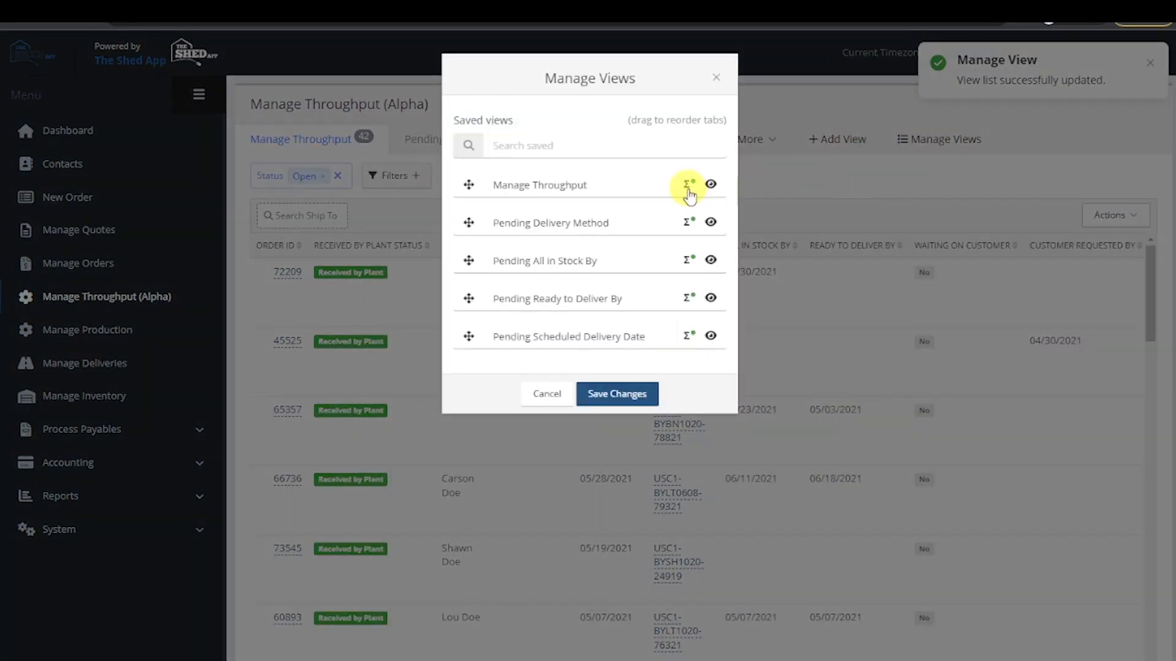
left_click(637, 395)
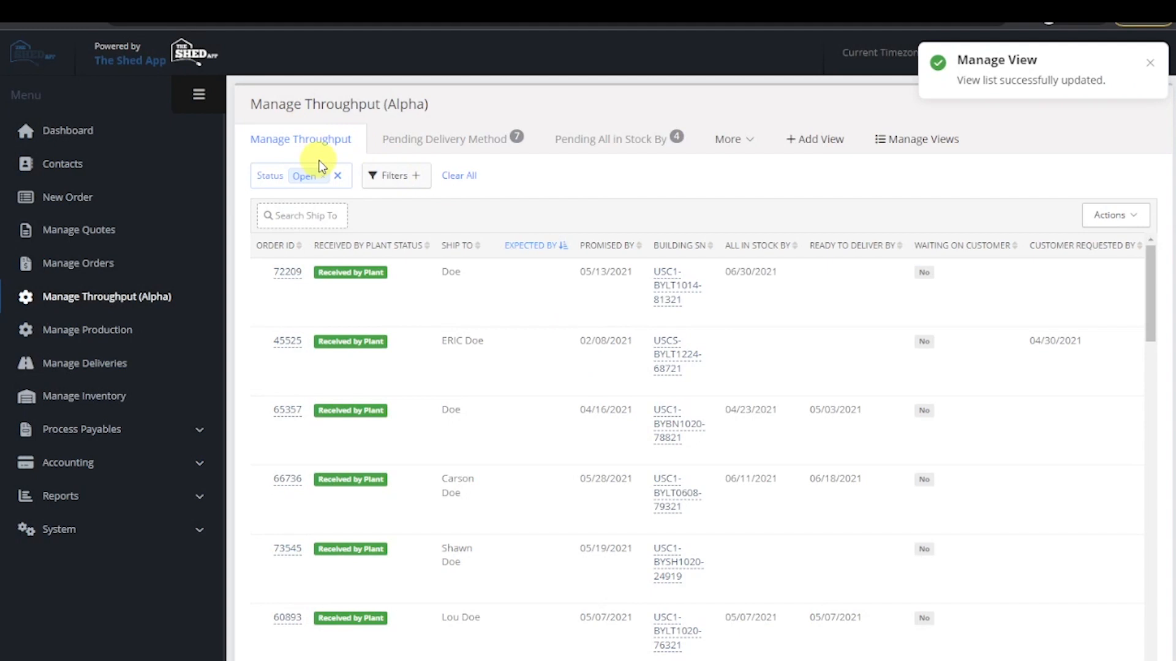
- Try moving the Pending All in Stock By view to the end of the saved views list, and discard the change
left_click(922, 140)
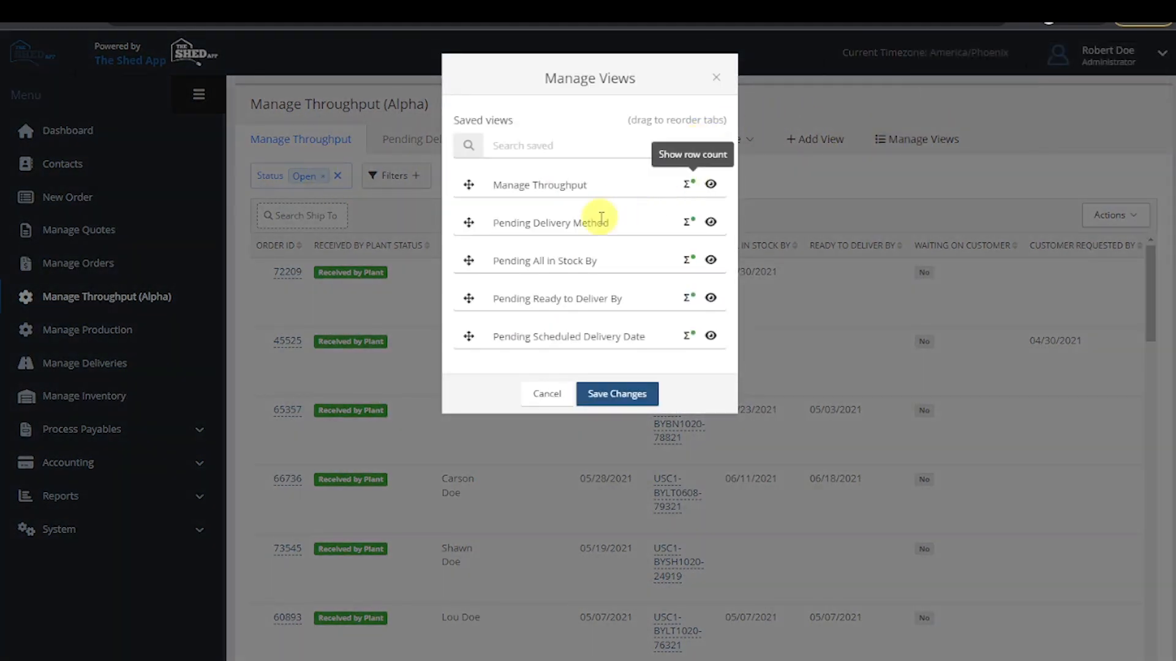
left_click_drag(468, 299, 468, 338)
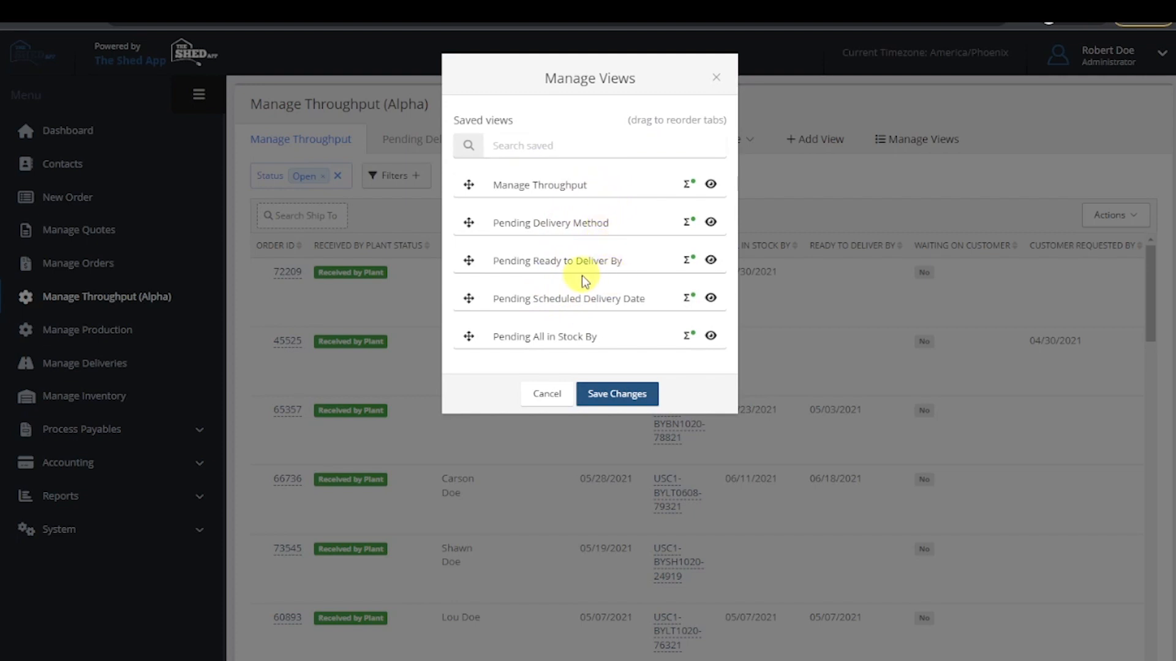
left_click(548, 395)
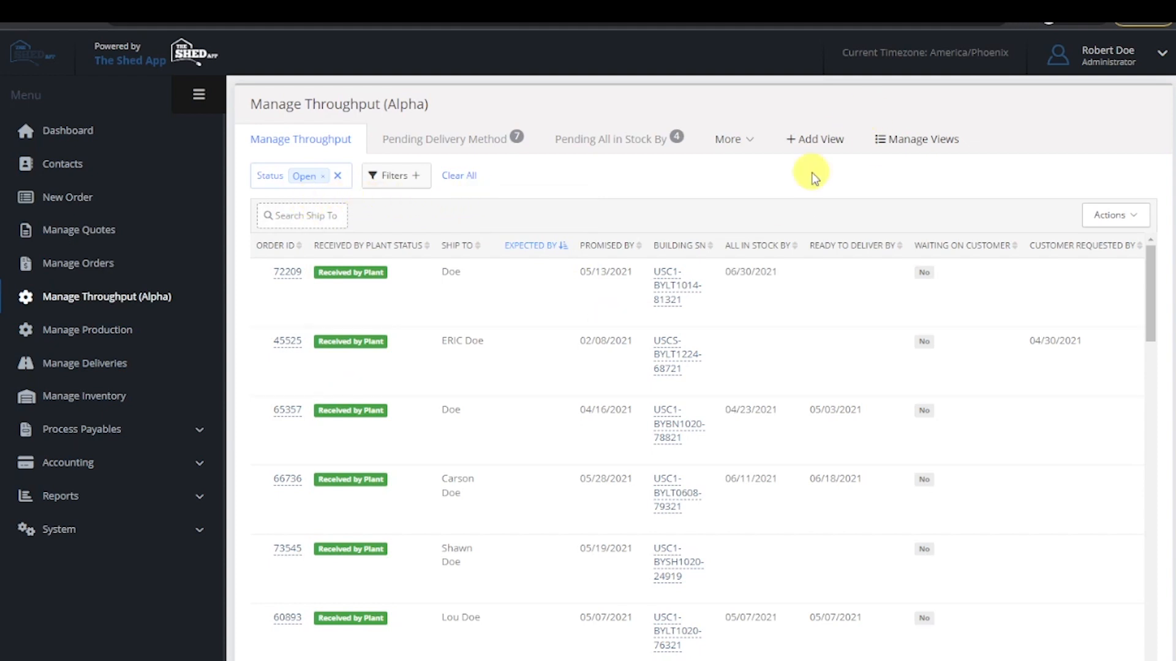
- Search the saved views for "manage" and close the view list without saving
left_click(903, 139)
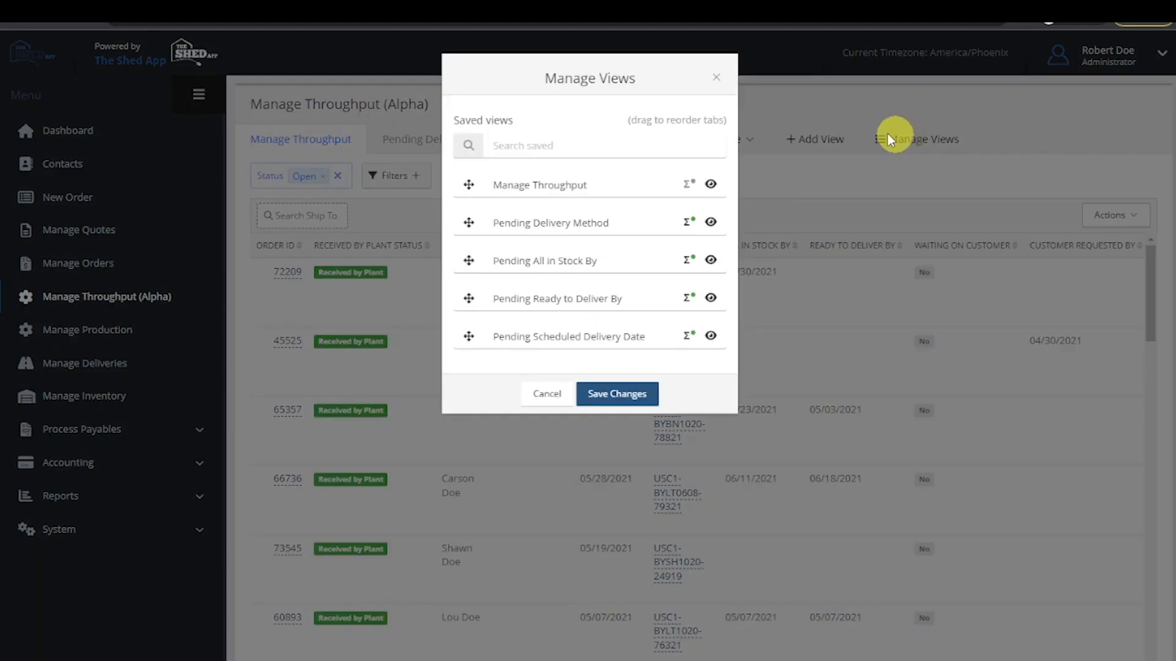
left_click(567, 150)
left_click(549, 145)
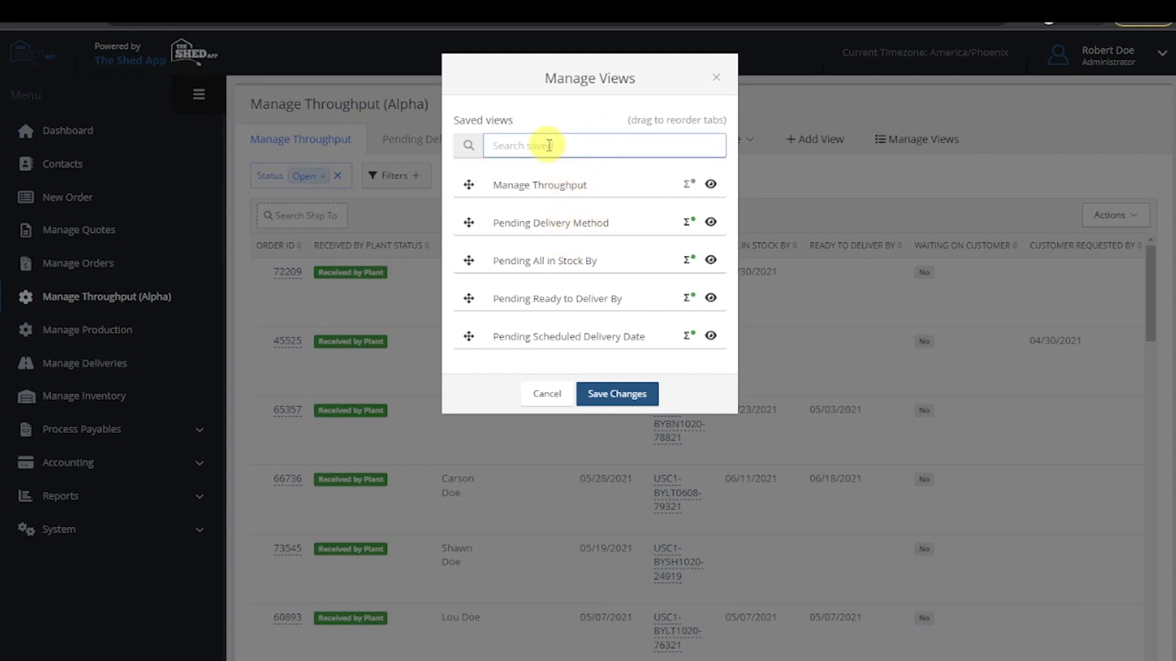
type("manage")
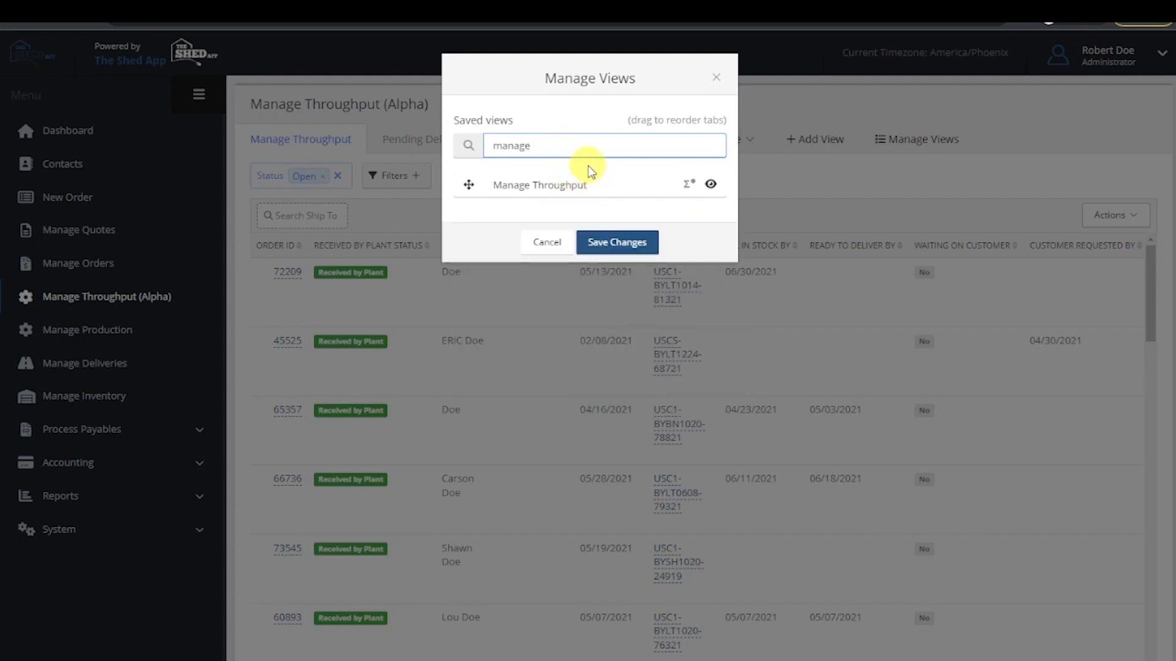
left_click(548, 244)
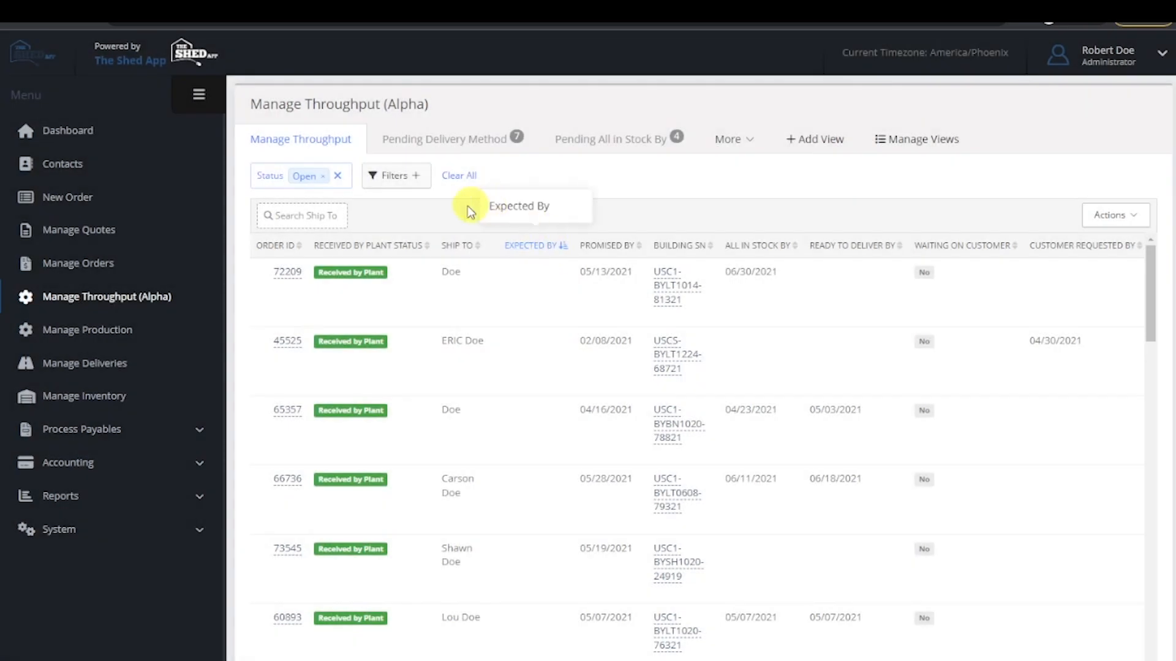
- Add Submitted and Processed to the Status filter of the Manage Throughput view, and search the status options for "fulfilled"
left_click(309, 178)
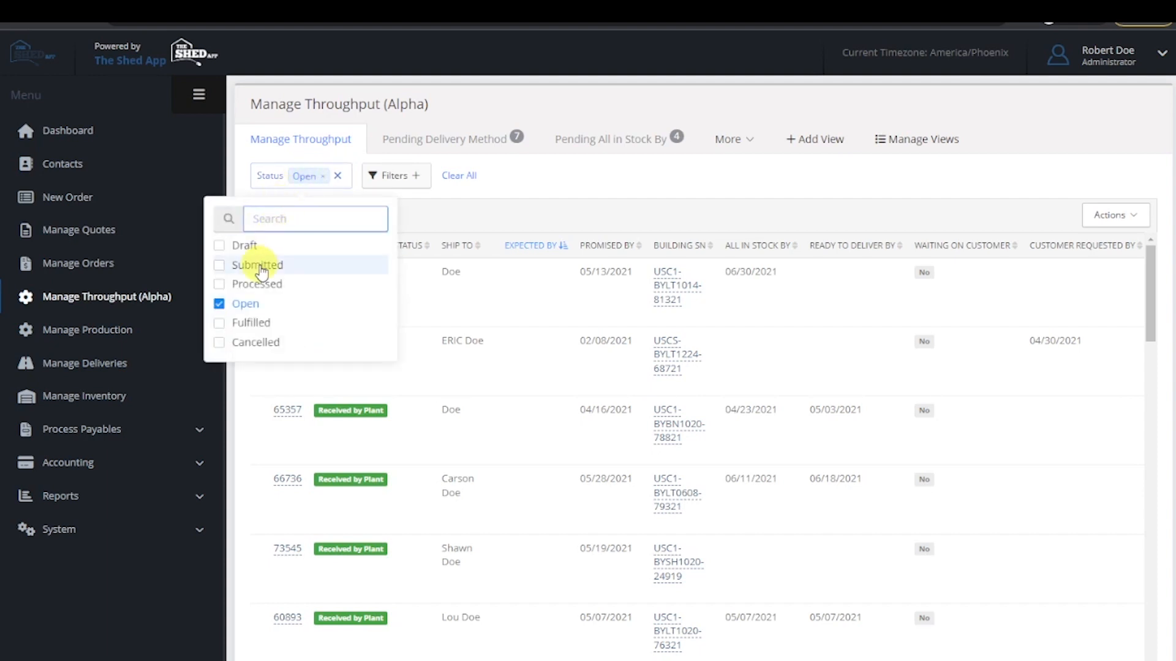
left_click(262, 270)
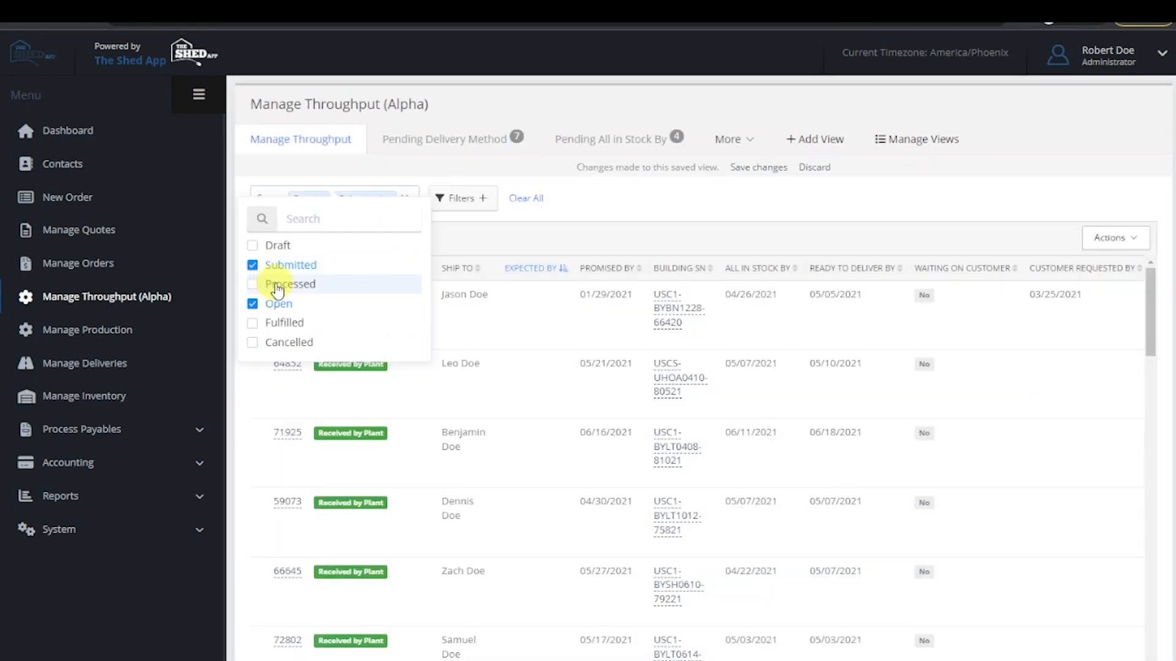
left_click(277, 286)
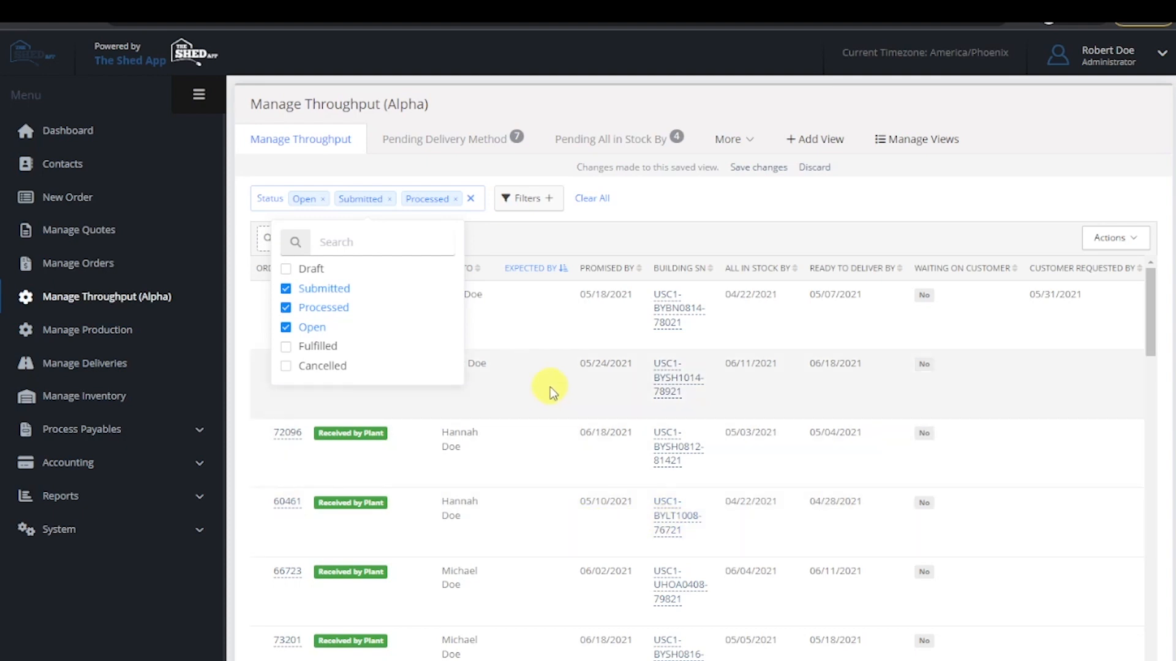
left_click(352, 243)
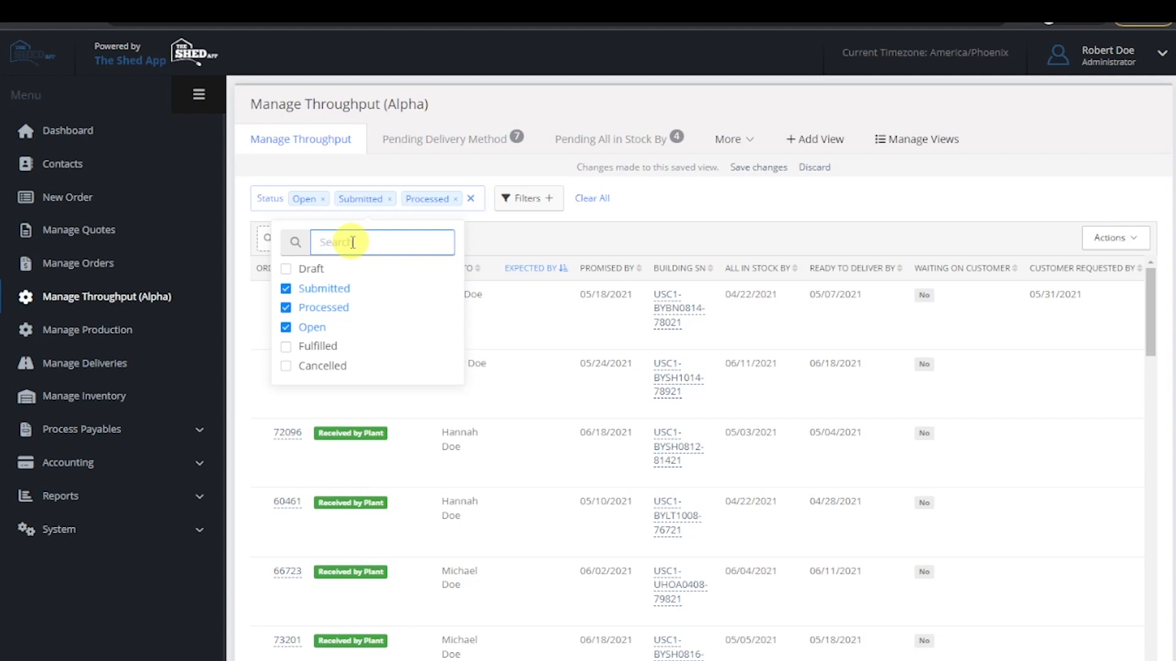
type("fulfilled")
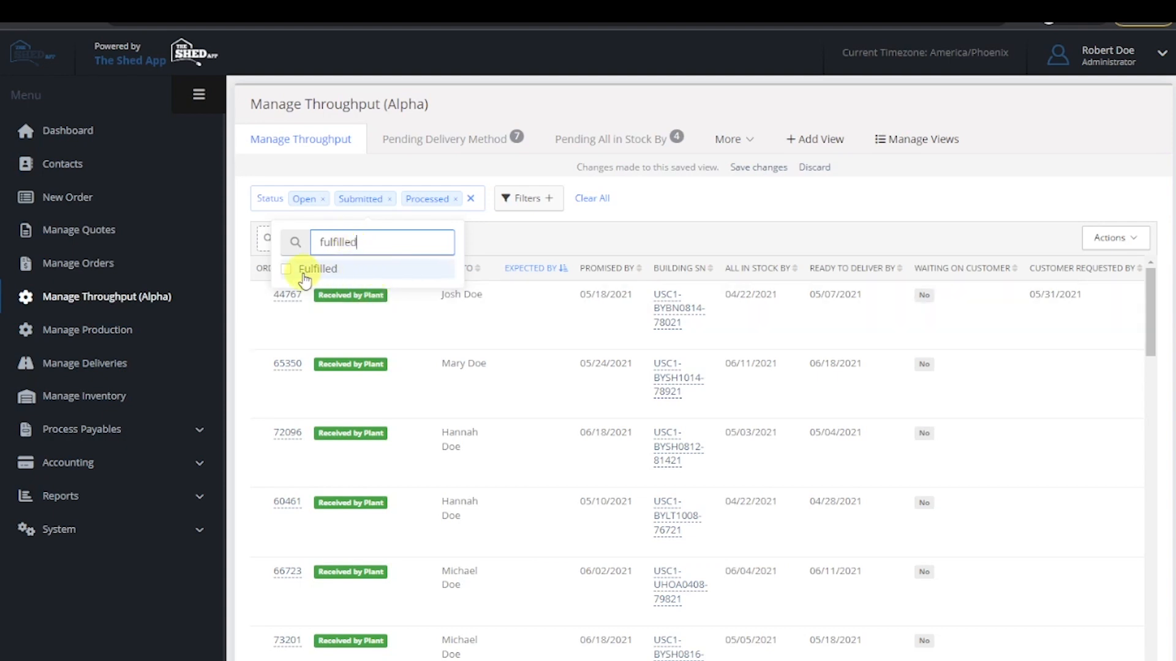
left_click(513, 236)
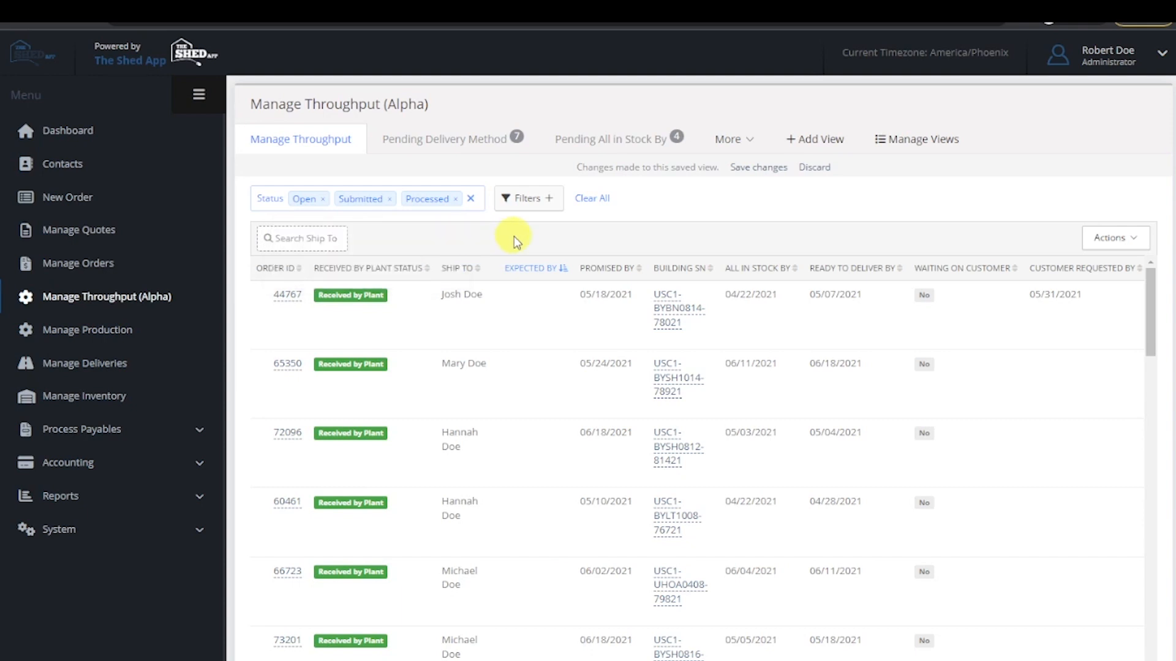
- Find the Waiting on Customer filter by searching for "waiting" and add it to the Manage Throughput view
left_click(521, 205)
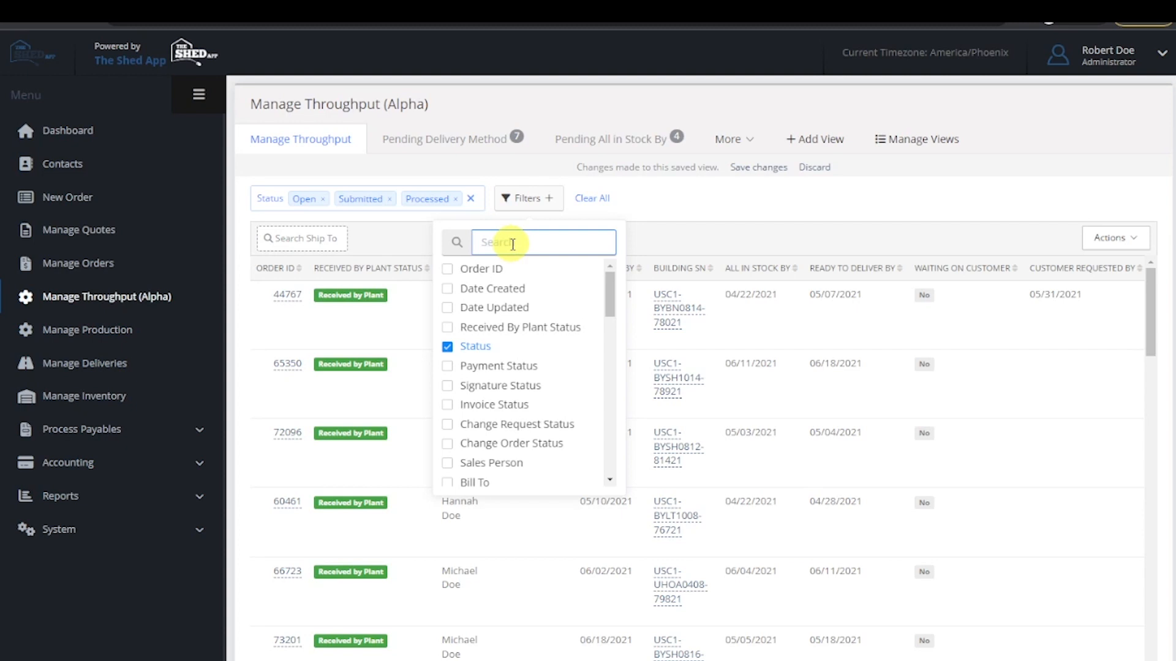
type("waiting")
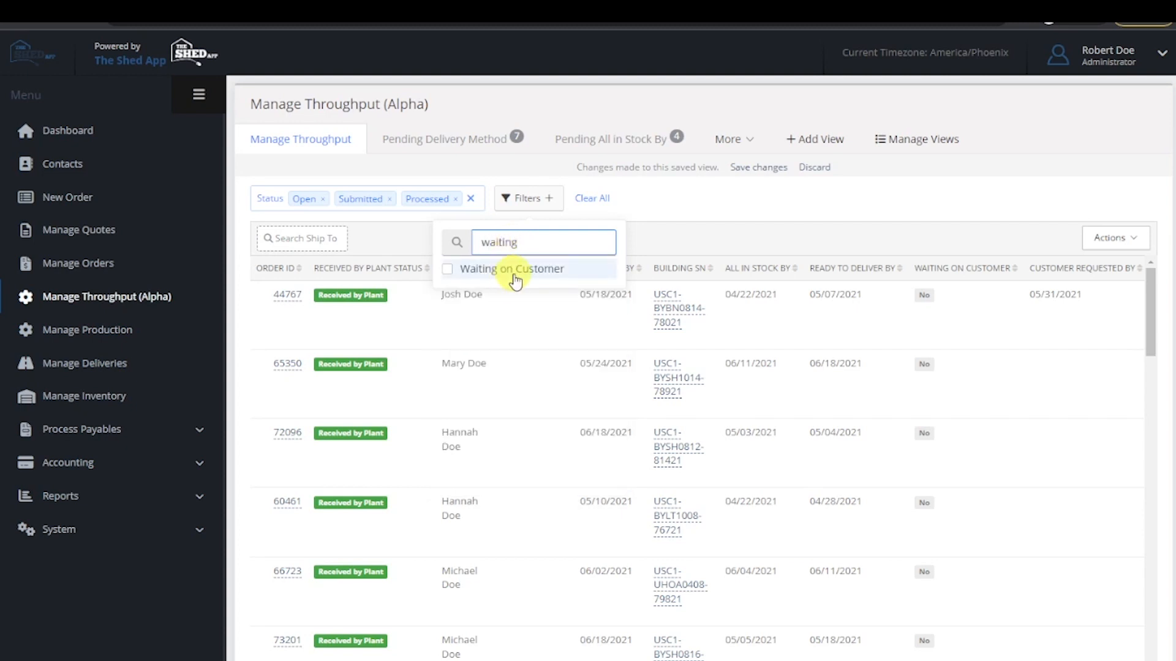
left_click(515, 270)
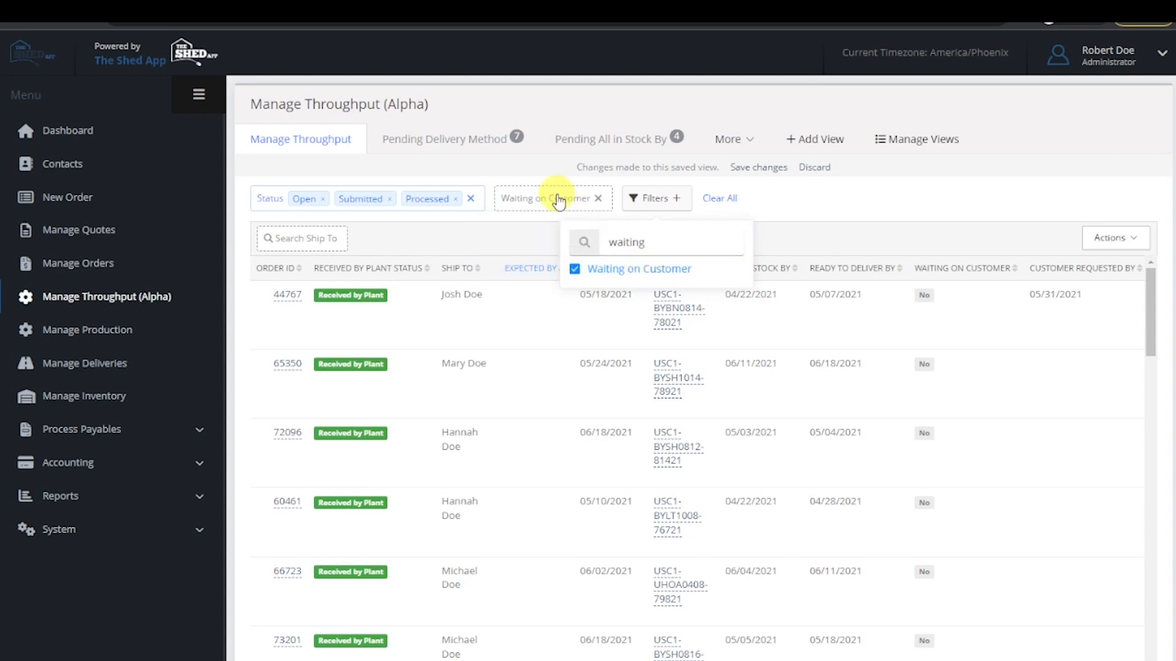
- Filter the throughput list by Waiting on Customer set to Yes, and switch that filter to No
left_click(861, 220)
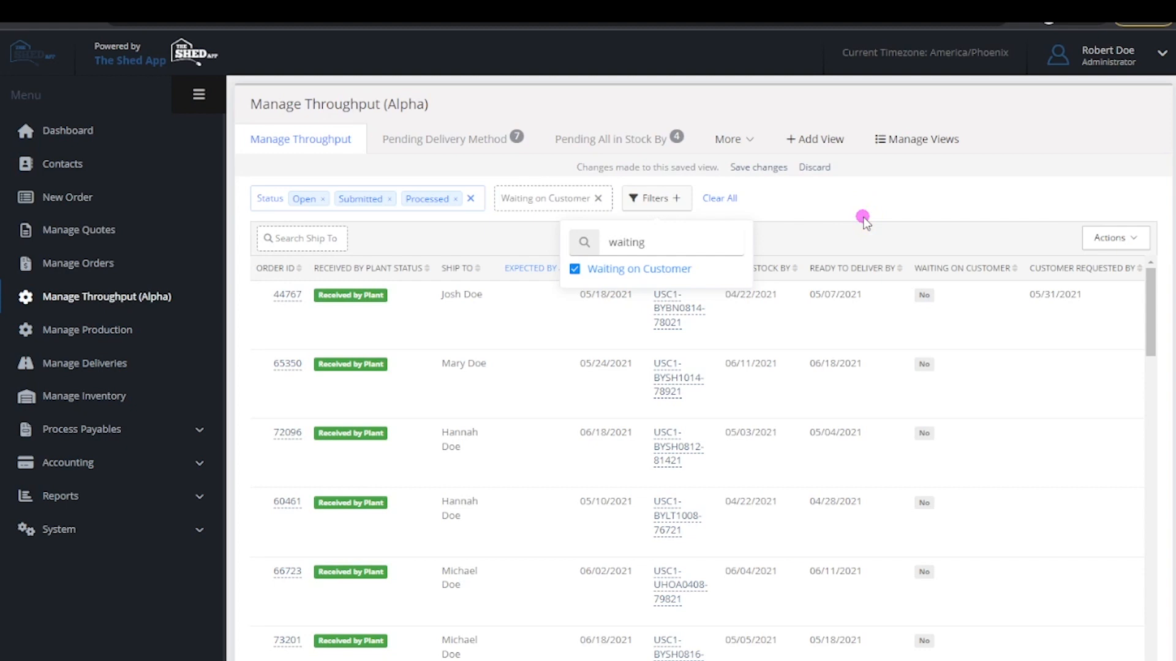
left_click(541, 208)
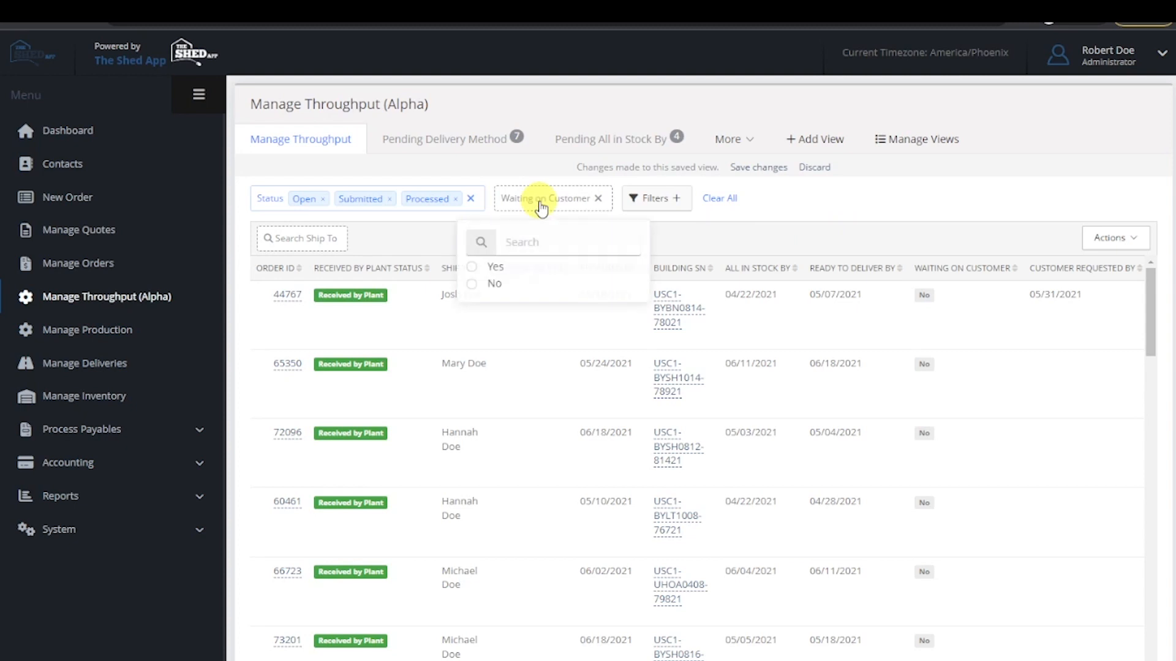
left_click(473, 272)
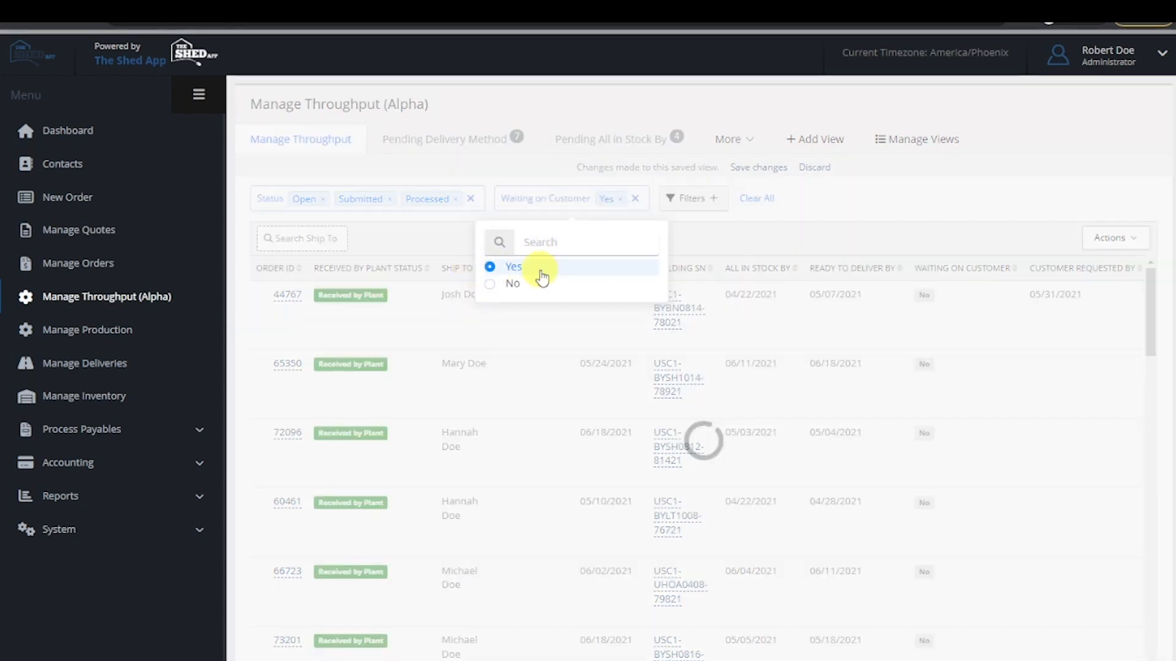
left_click(488, 283)
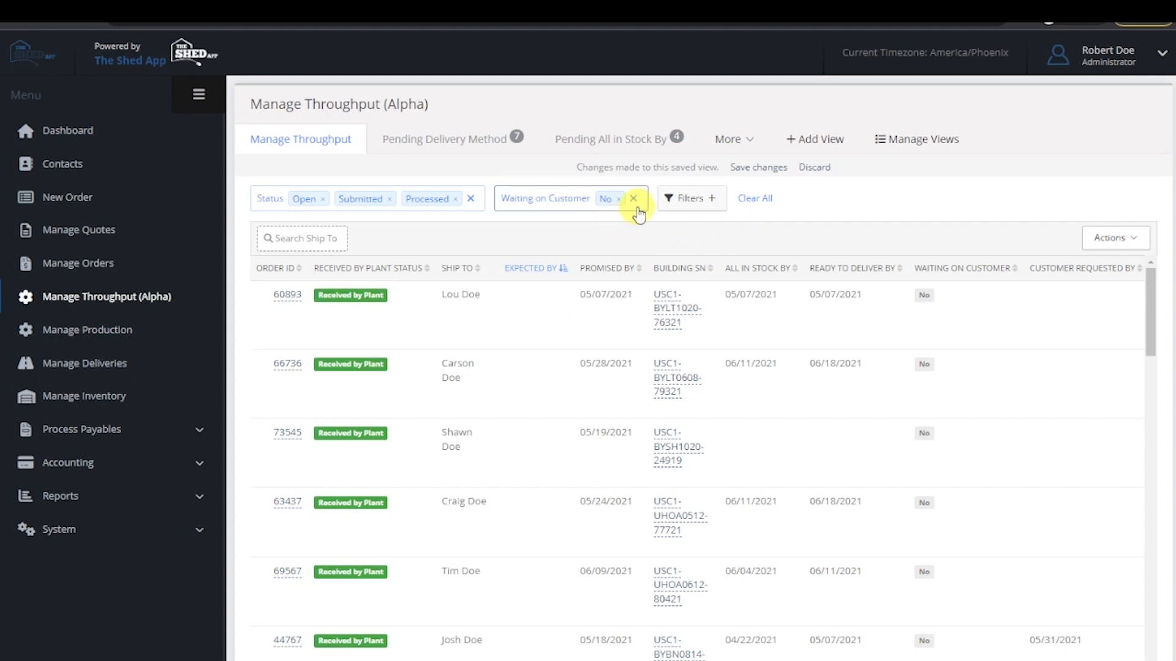
- Remove the Waiting on Customer filter, clear all remaining filters, and discard the changes to the saved view
left_click(634, 200)
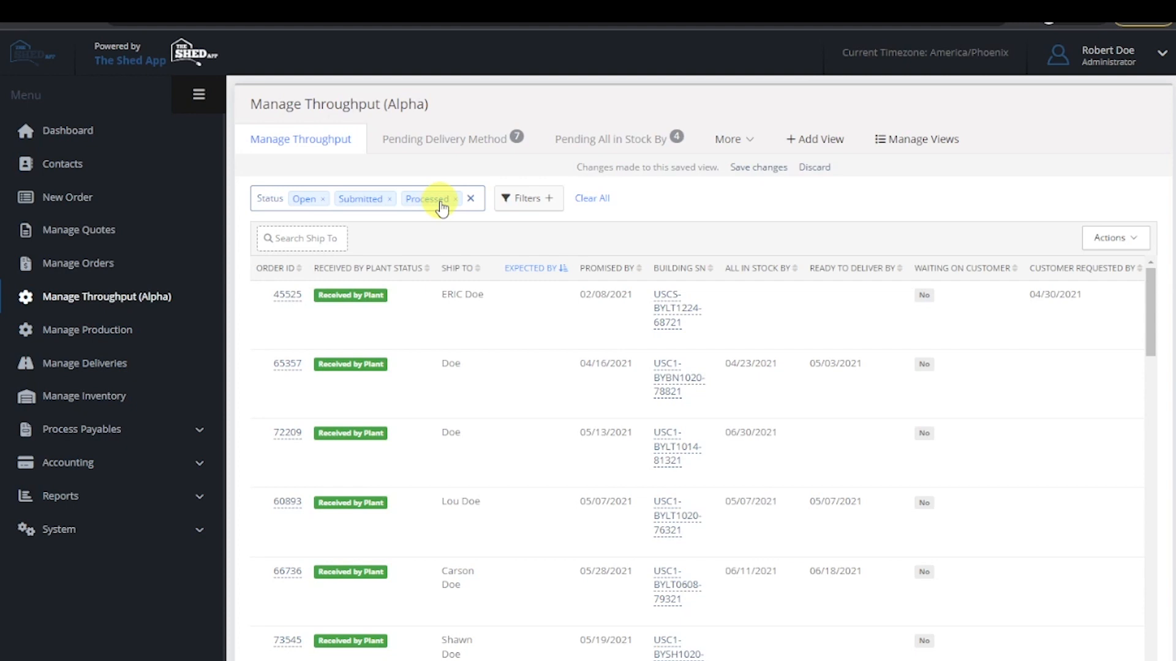
left_click(589, 202)
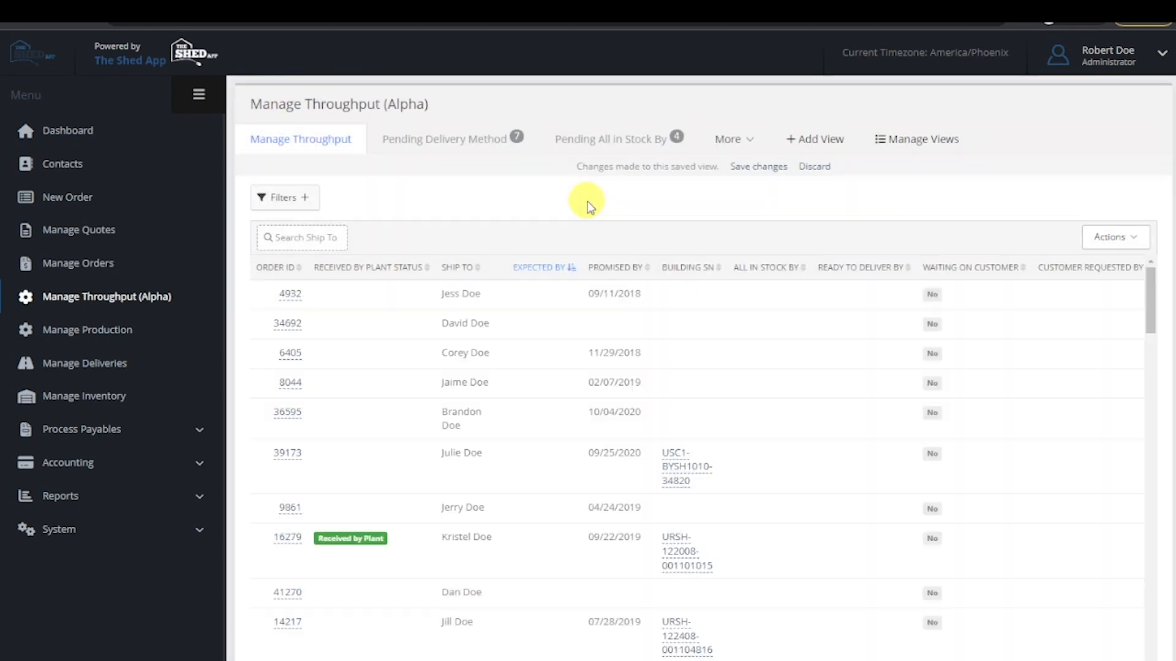
left_click(818, 168)
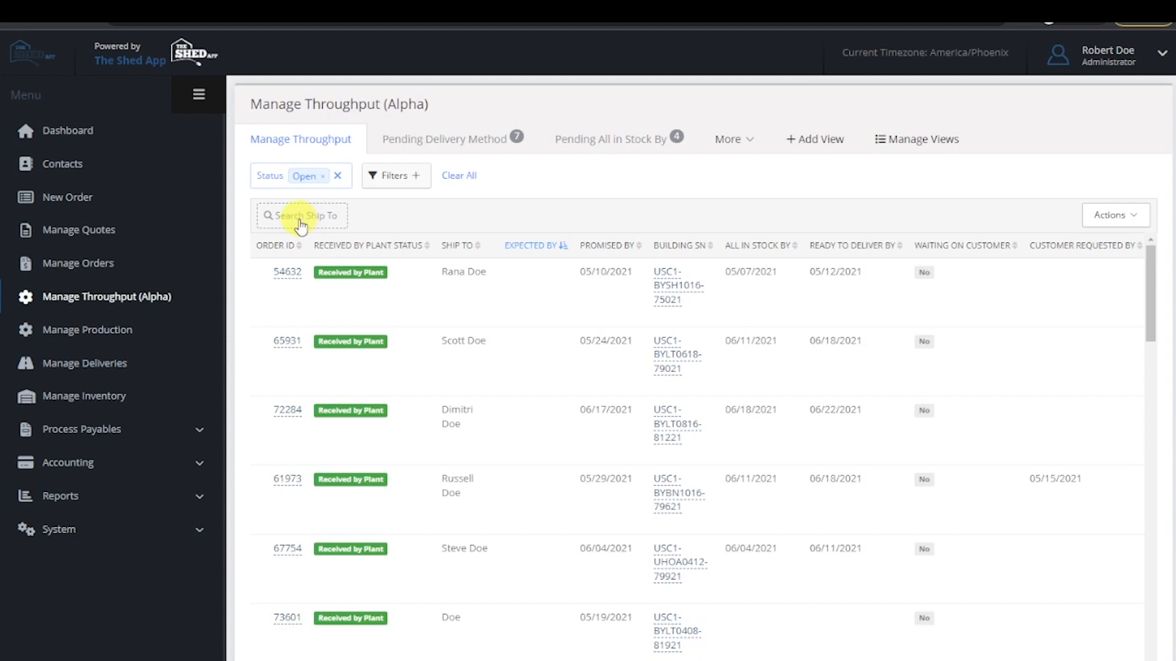
- Search the Ship To names for a customer's first name and close the search without picking a result
left_click(300, 222)
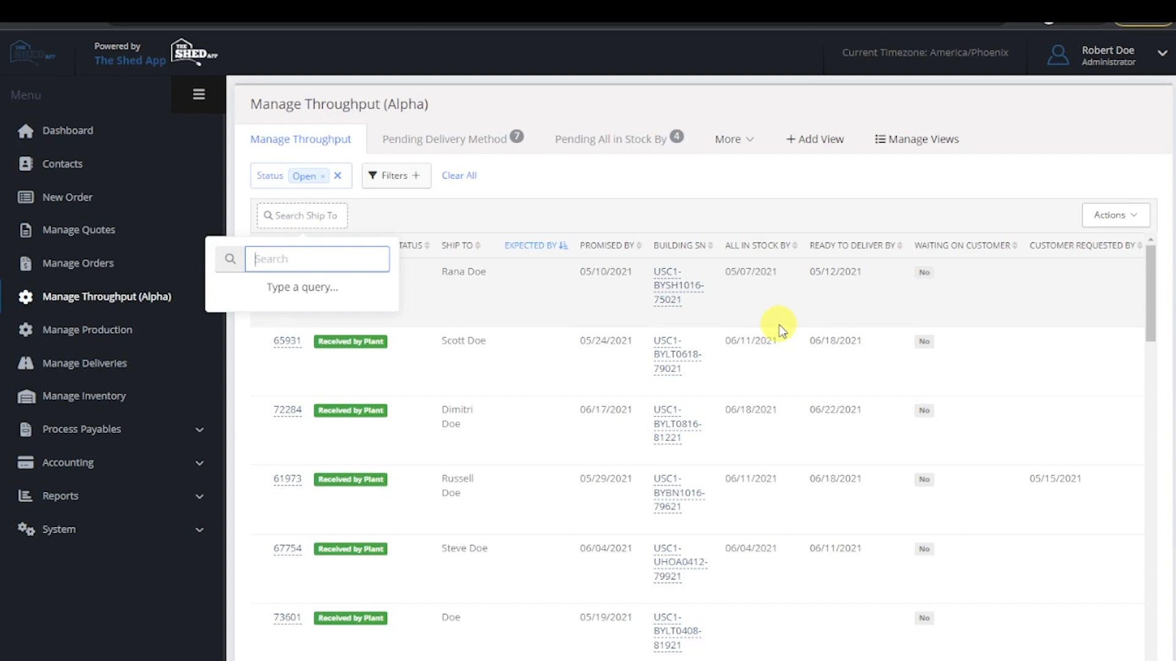
type("rana")
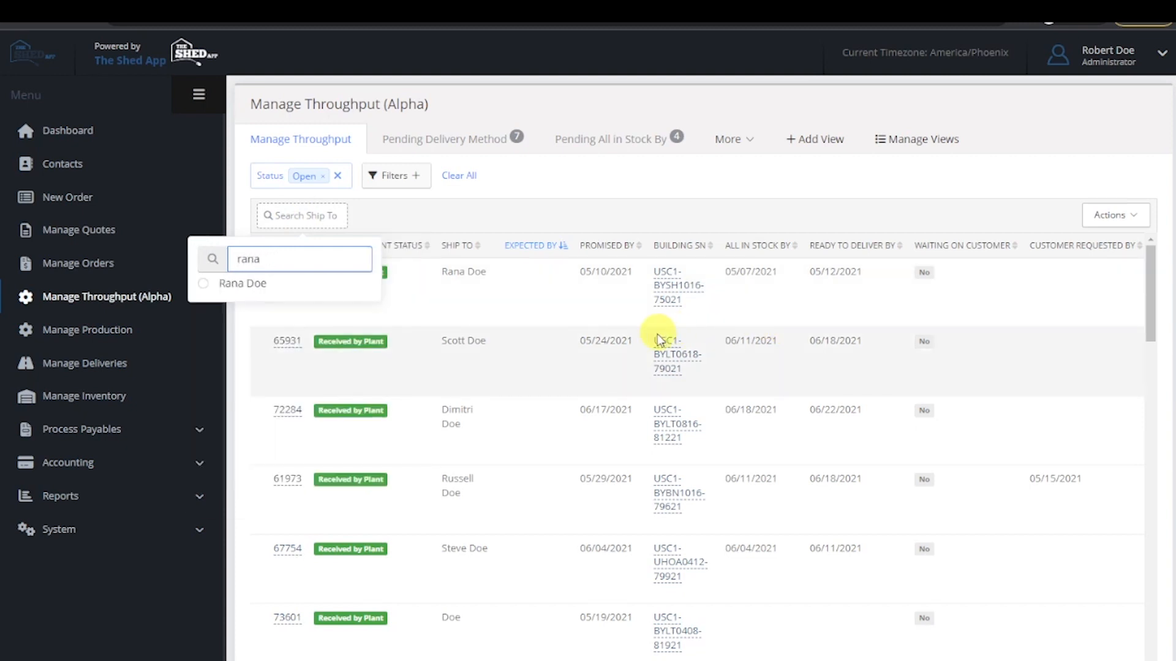
left_click(636, 205)
- Search the view's available columns for "date" and add Date Updated and Date Submitted to the current columns
left_click(1113, 219)
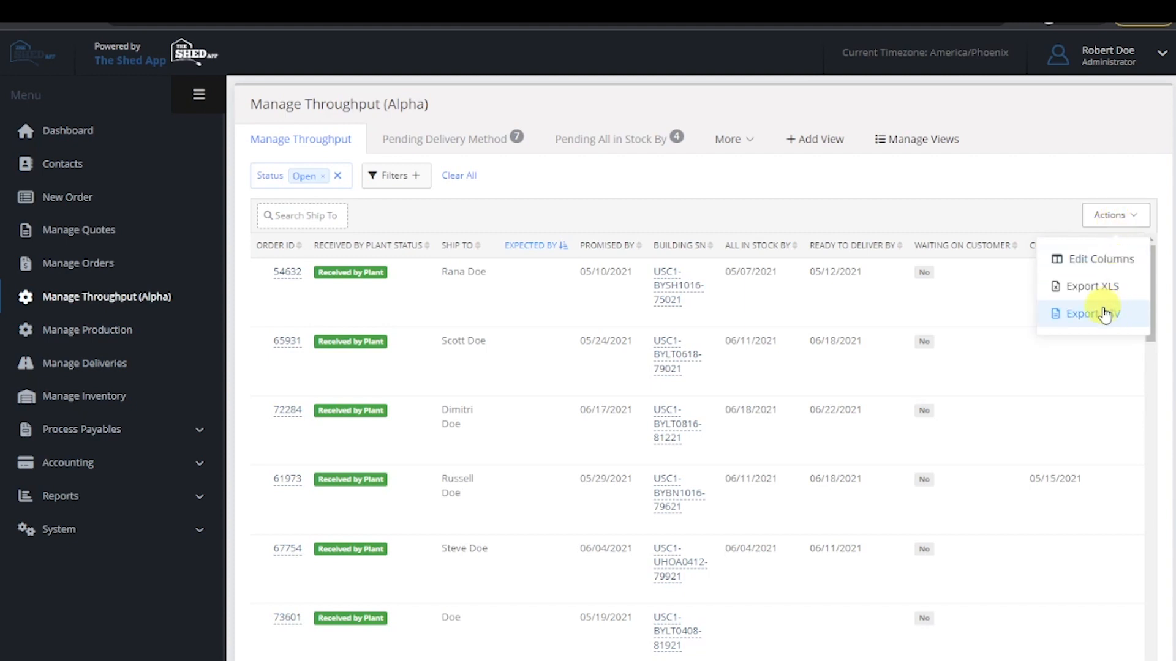
left_click(1106, 261)
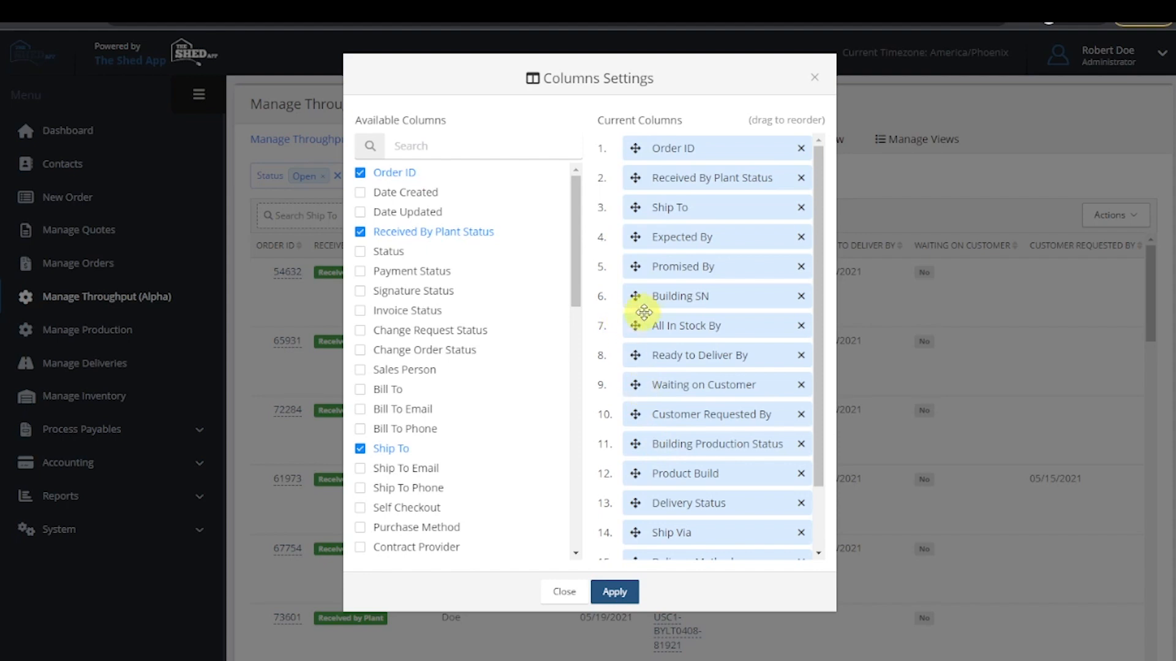
left_click(421, 146)
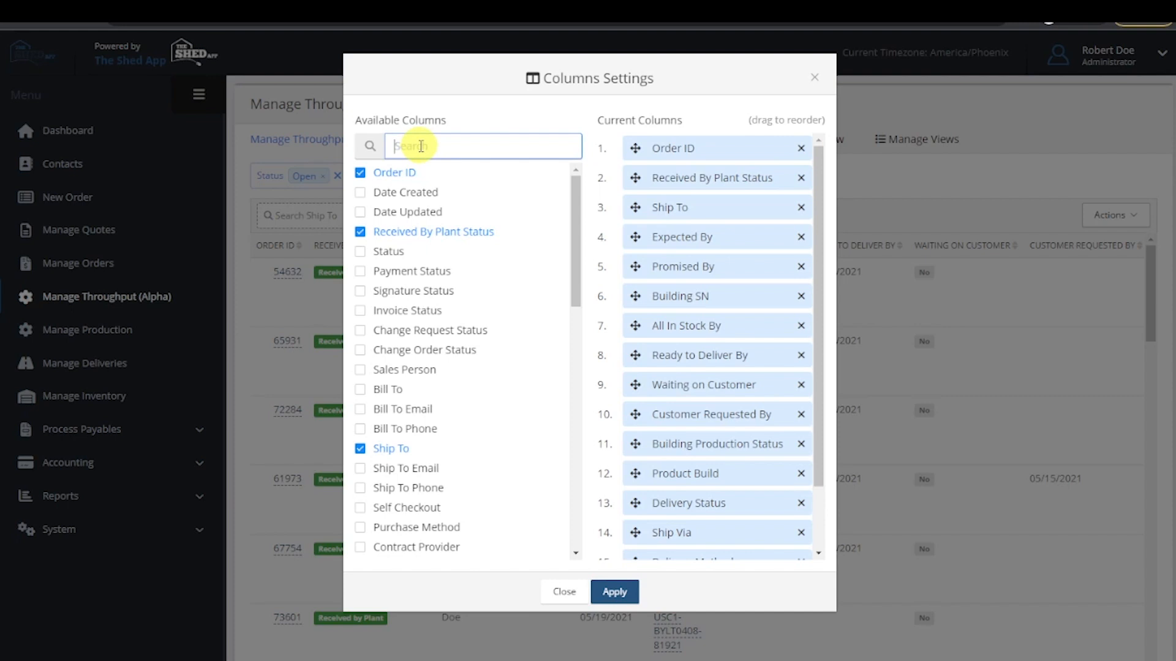
type("date")
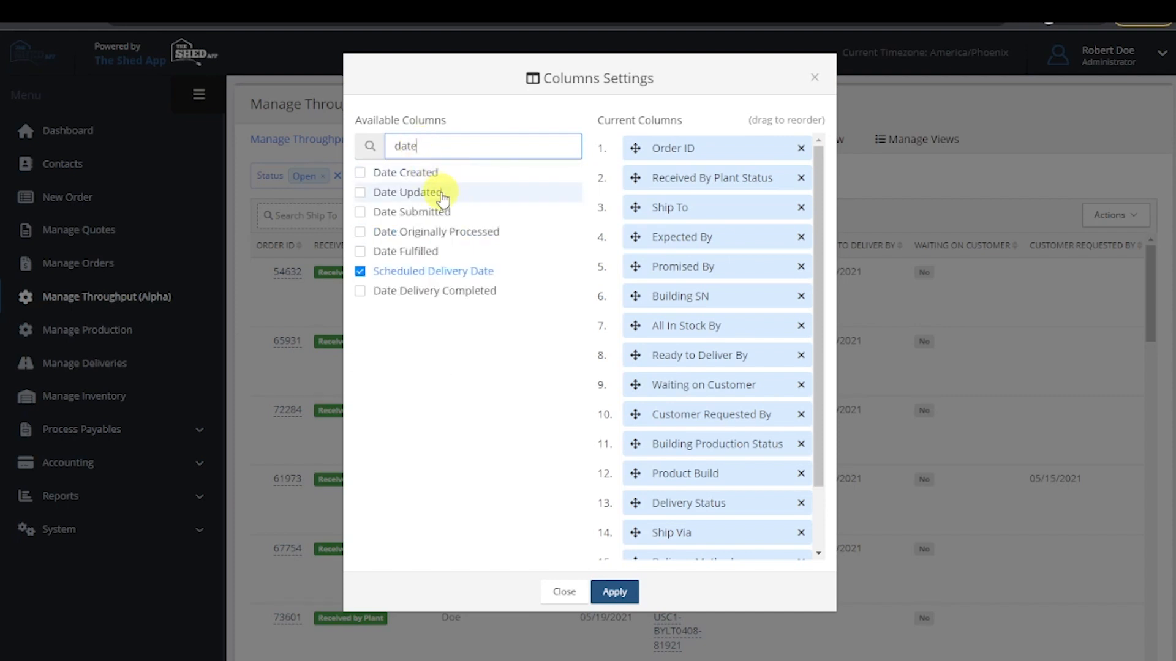
left_click(360, 193)
left_click(361, 213)
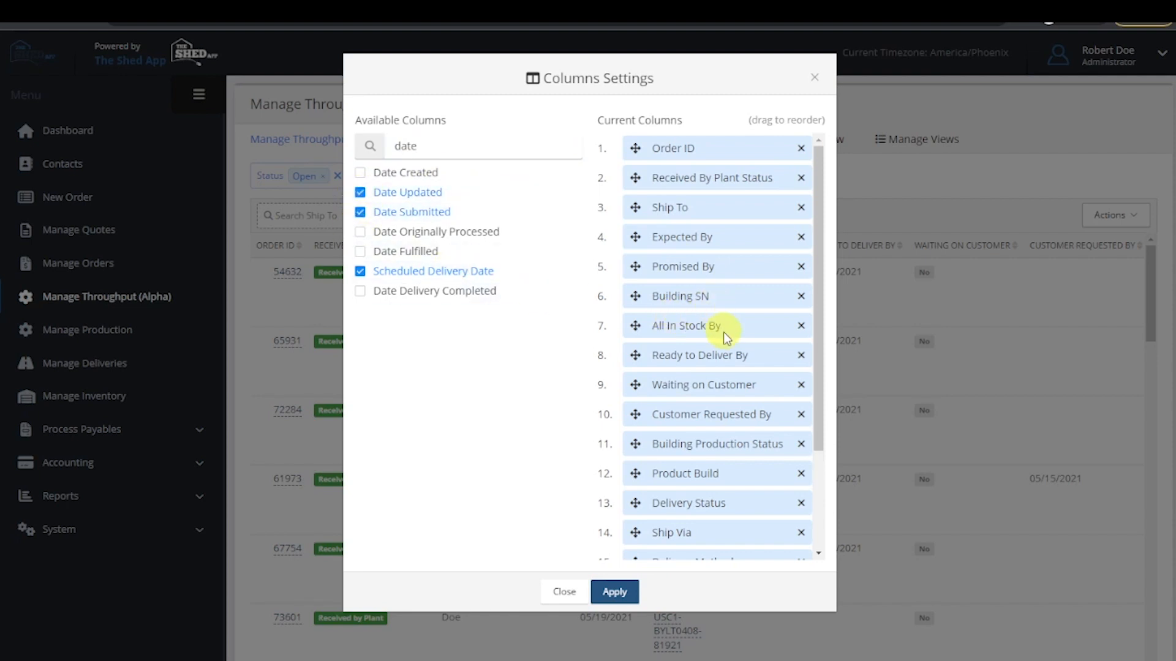
scroll(703, 429, "down", 3)
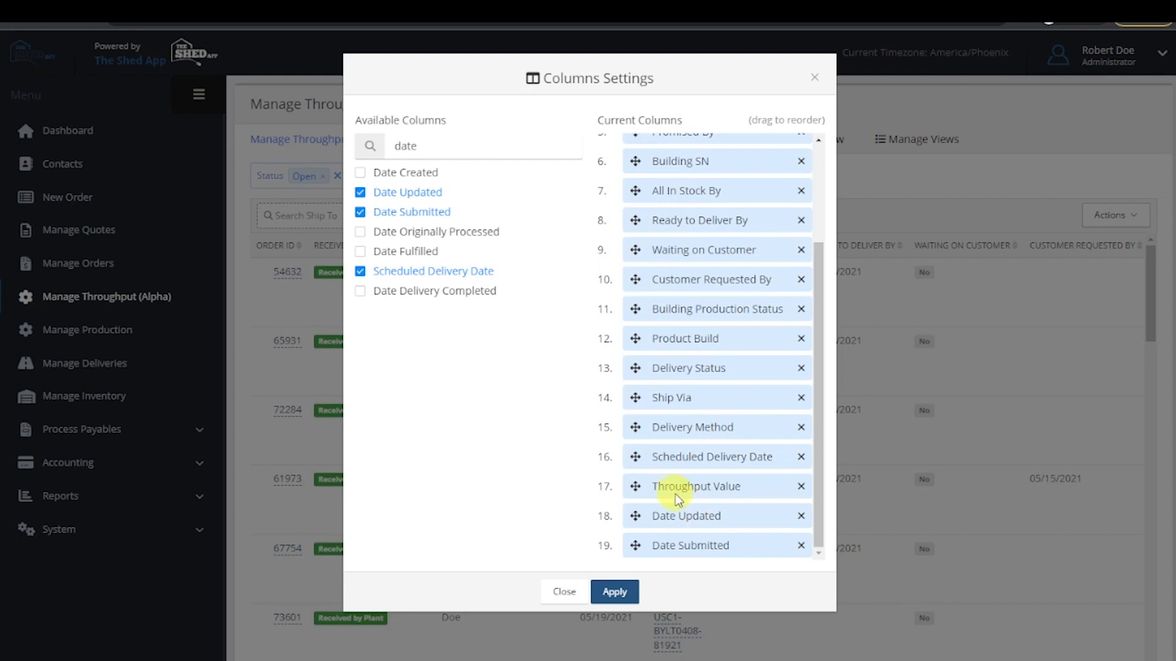
- Search the available columns for "total" and add Order Total to the current columns
left_click(431, 145)
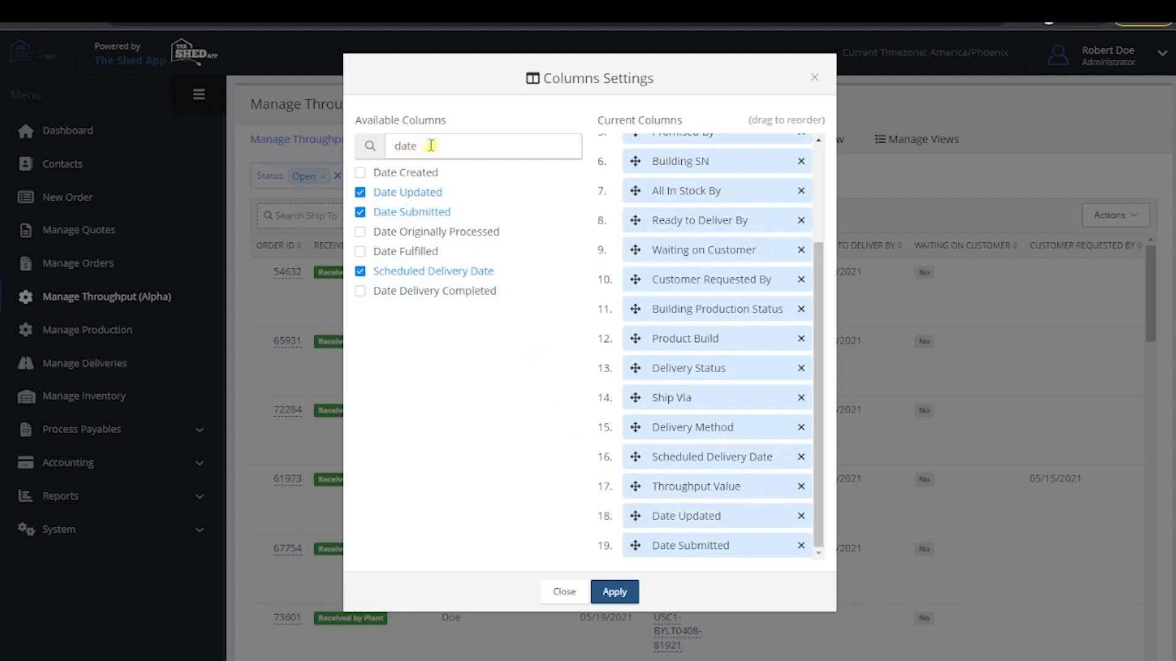
key("BackSpace")
key("BackSpace")
key("BackSpace")
key("BackSpace")
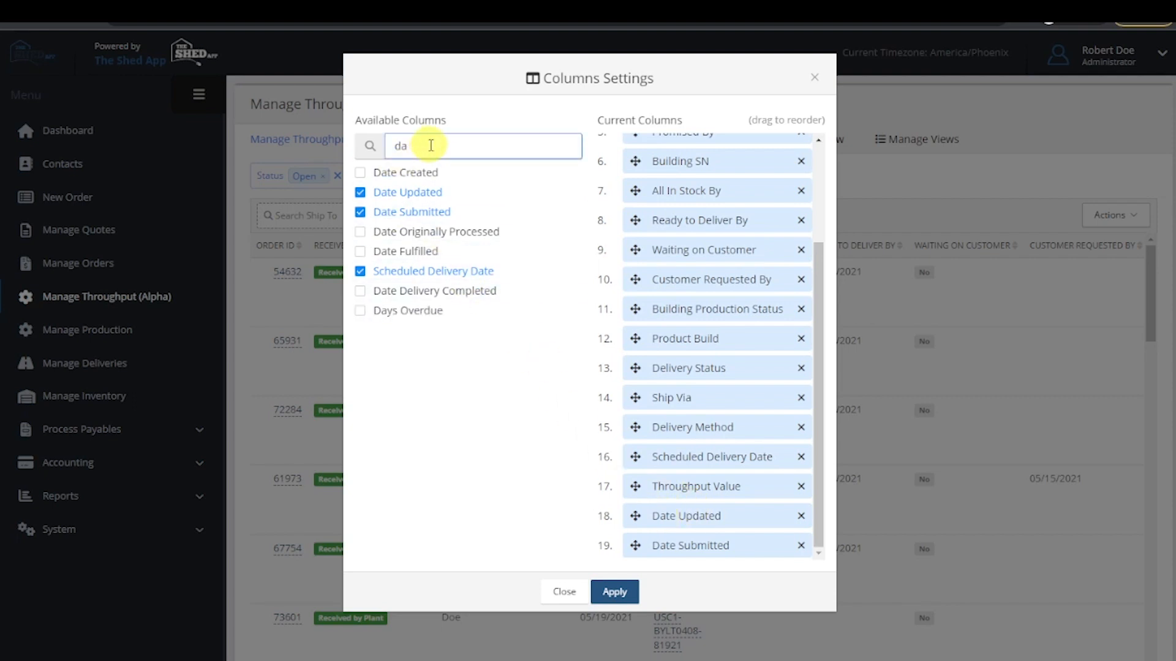
type("total")
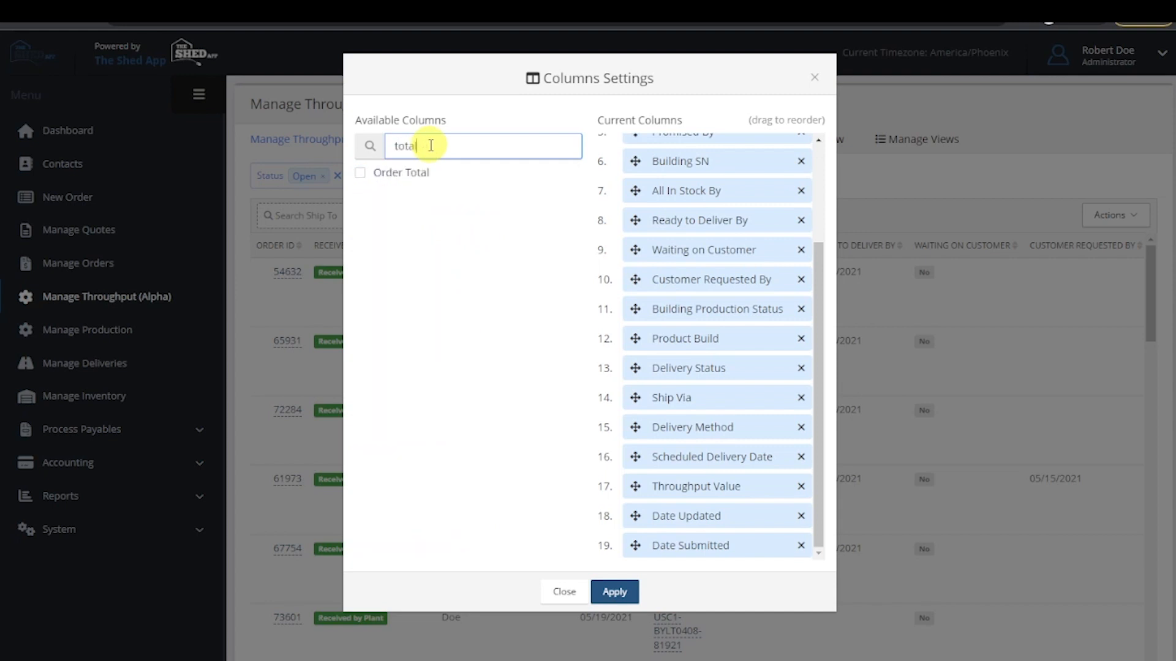
left_click(360, 173)
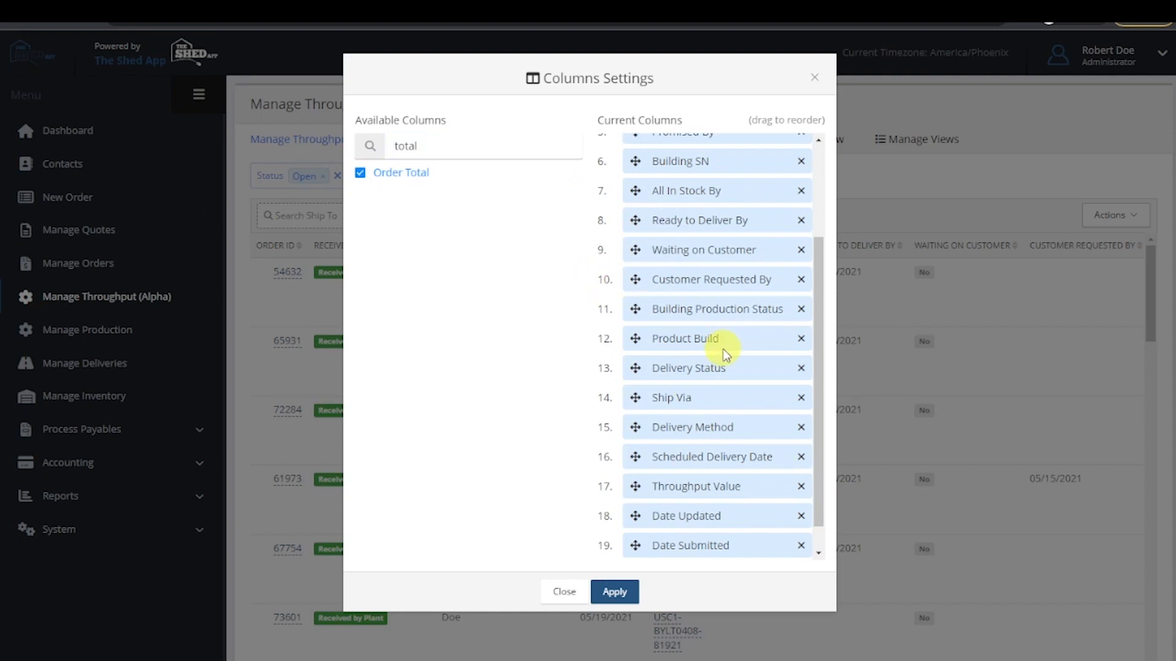
- Reorder the current columns, moving Date Updated above Scheduled Delivery Date and Delivery Status below Ship Via
scroll(729, 377, "down", 1)
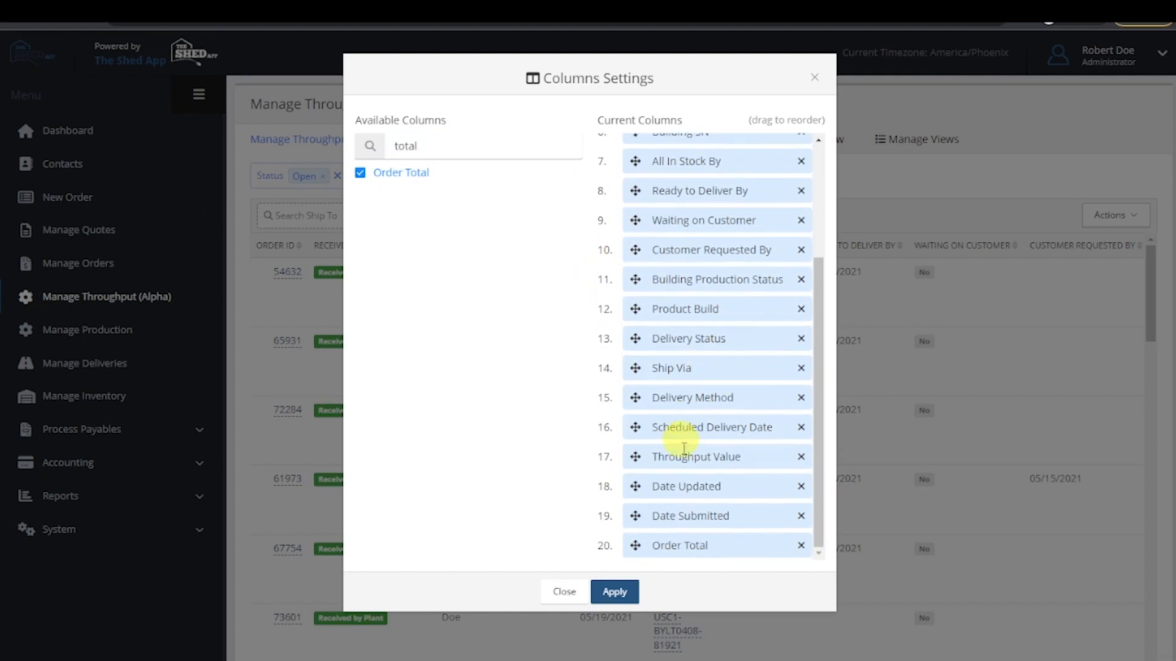
left_click_drag(635, 486, 638, 435)
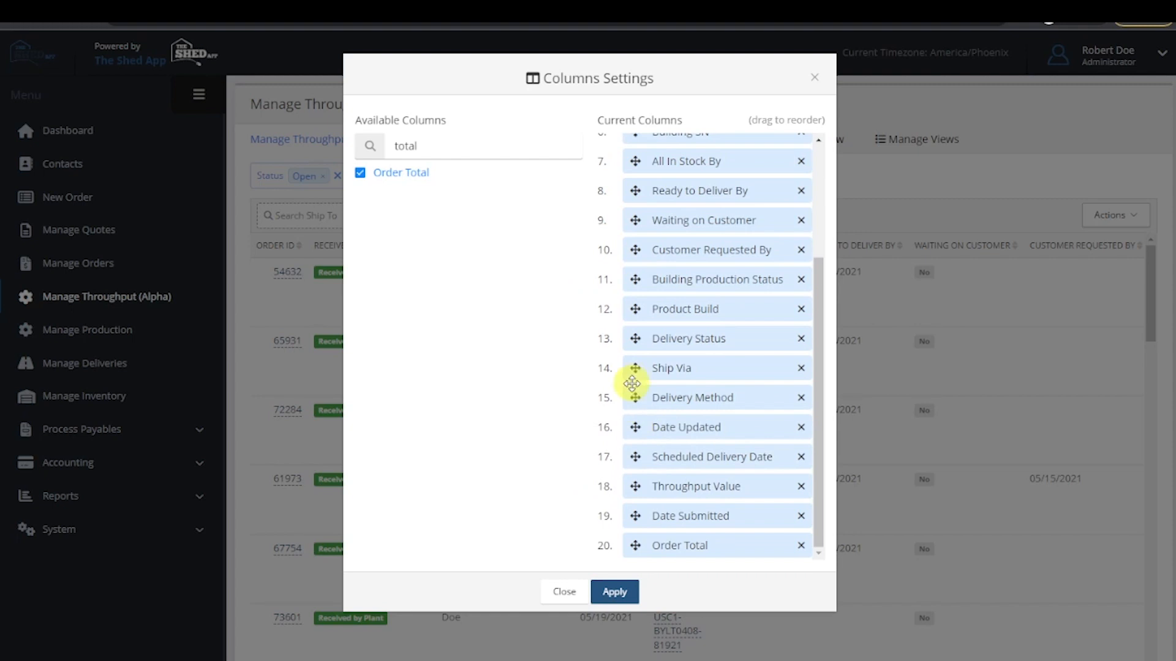
left_click_drag(635, 339, 641, 382)
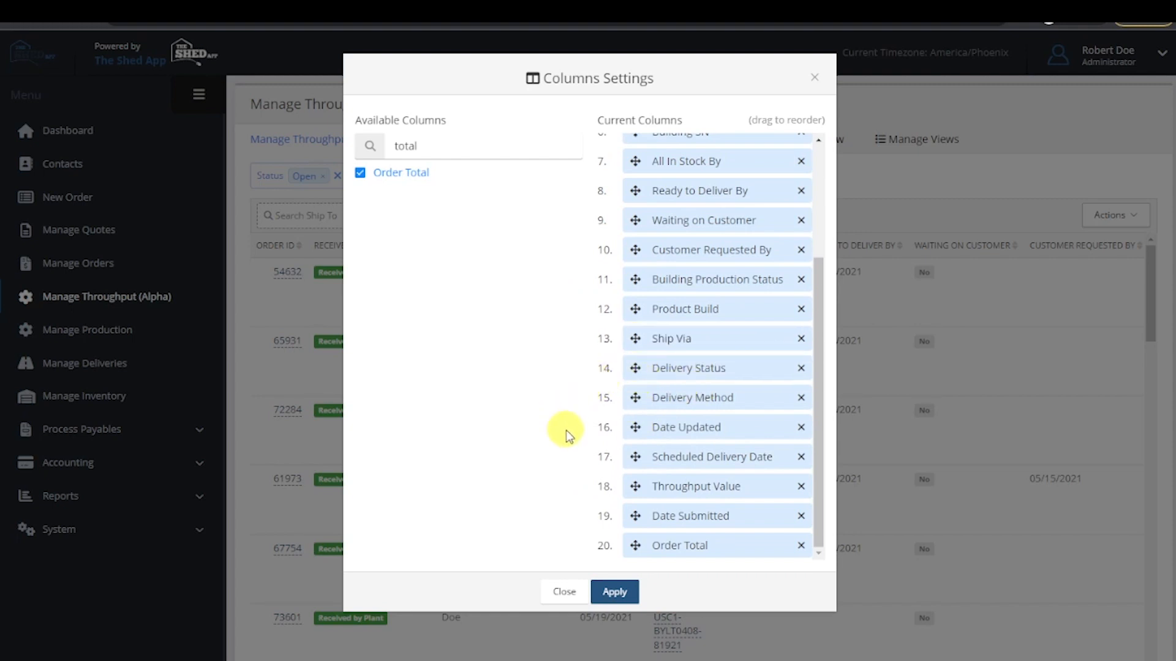
- Remove Scheduled Delivery Date, Delivery Method, Date Updated, Product Build, Customer Requested By, Ready to Deliver By and All In Stock By, and apply the column settings
left_click(801, 458)
left_click(802, 428)
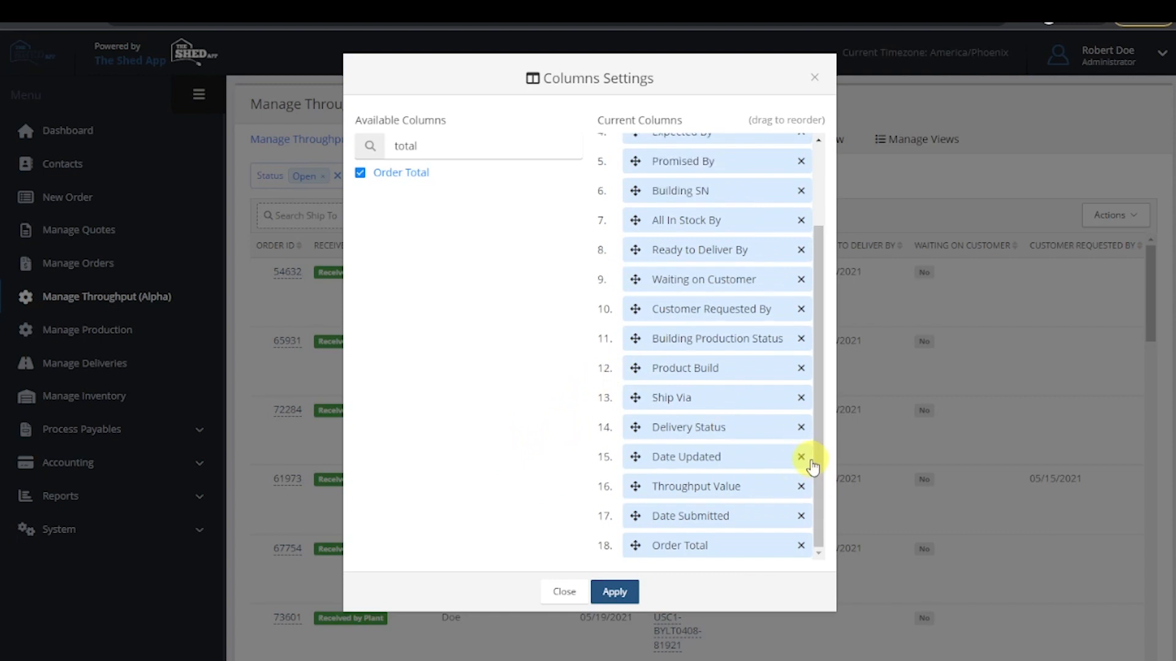
left_click(801, 457)
left_click(802, 397)
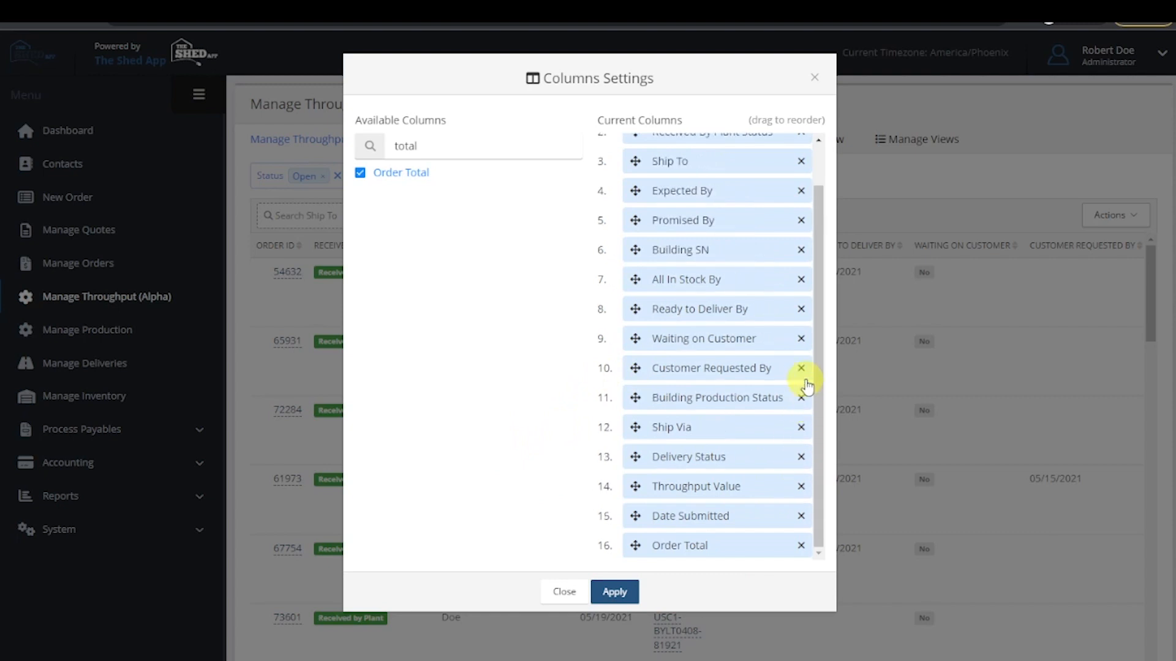
left_click(802, 368)
left_click(801, 339)
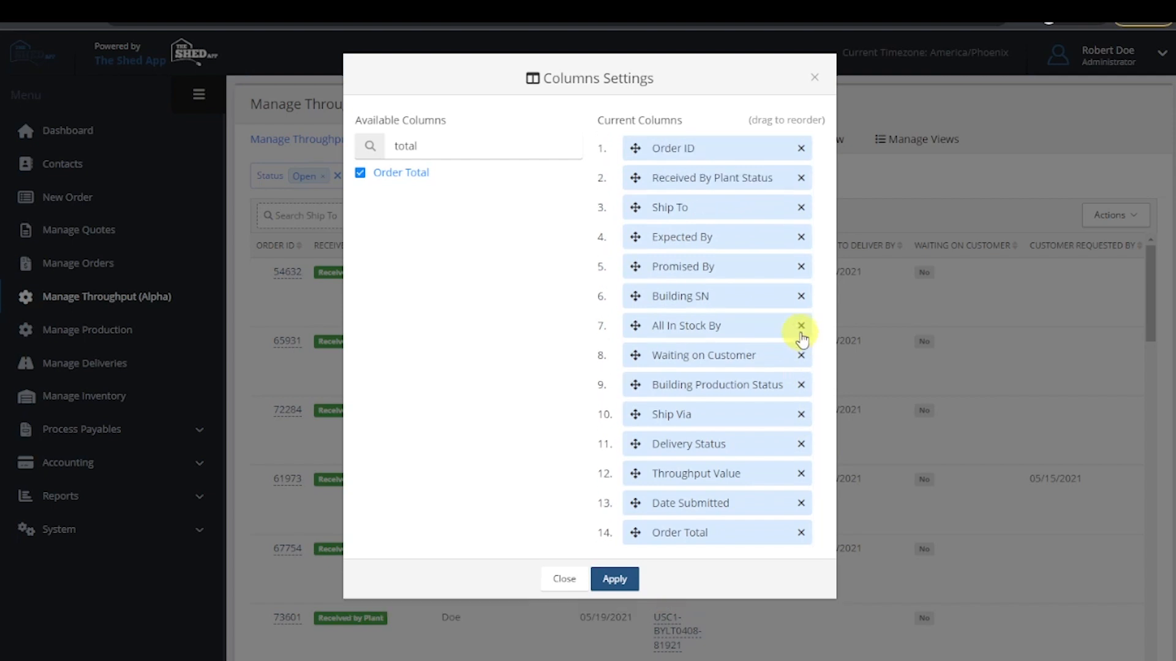
left_click(801, 326)
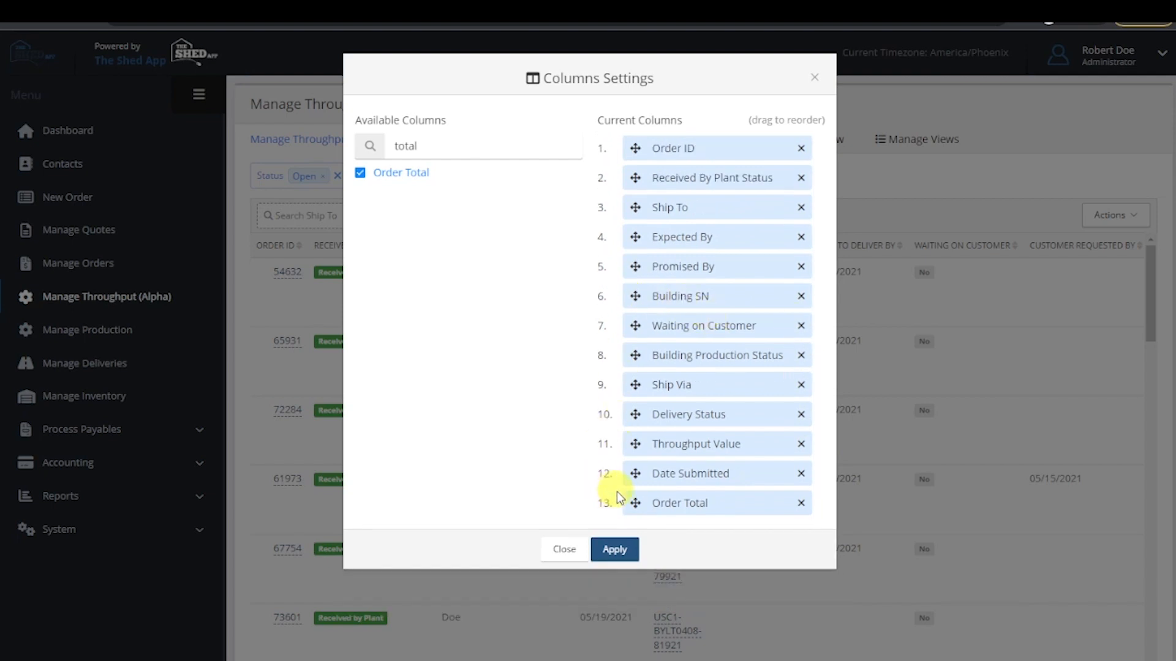
left_click(619, 552)
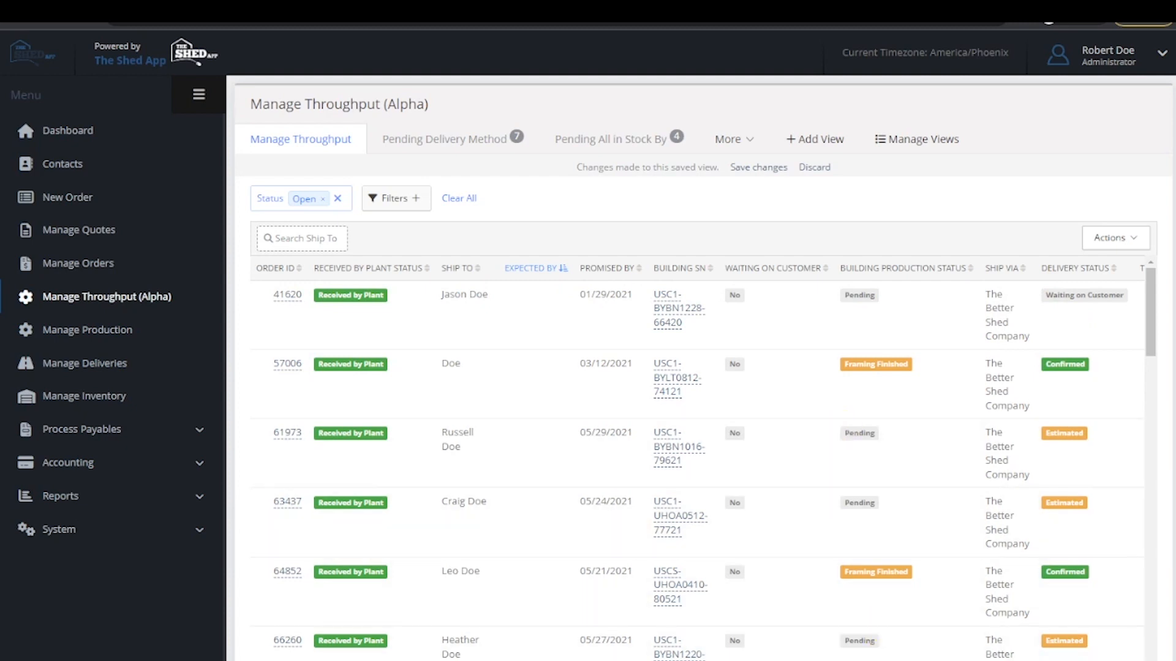
- Calculate the total of the Order Total column and save the changes to the Manage Throughput view
scroll(697, 465, "right", 5)
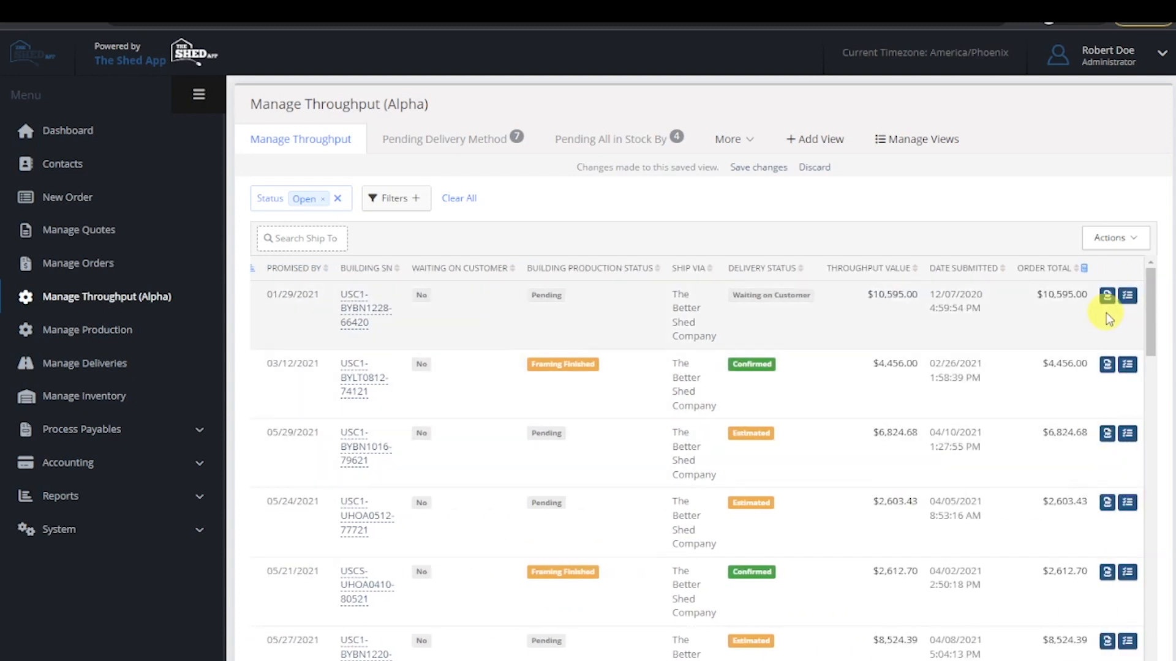
left_click(1084, 270)
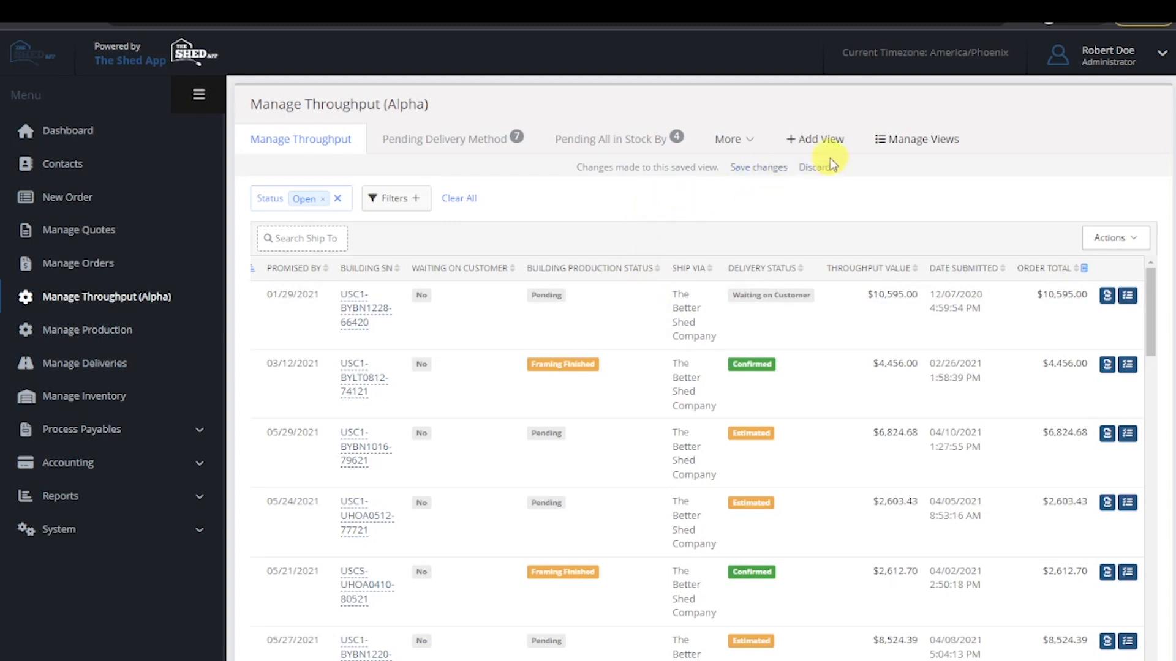
left_click(766, 169)
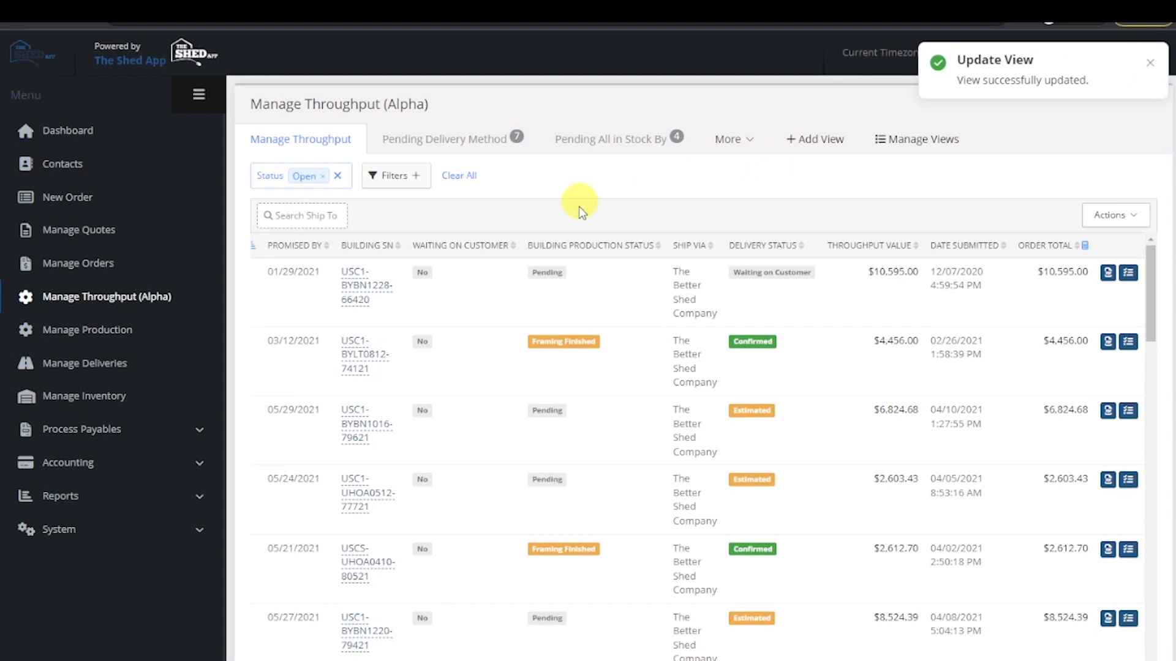
- Review the saved views of the Orders to Review widget on the Dashboard and close the list without saving
left_click(81, 139)
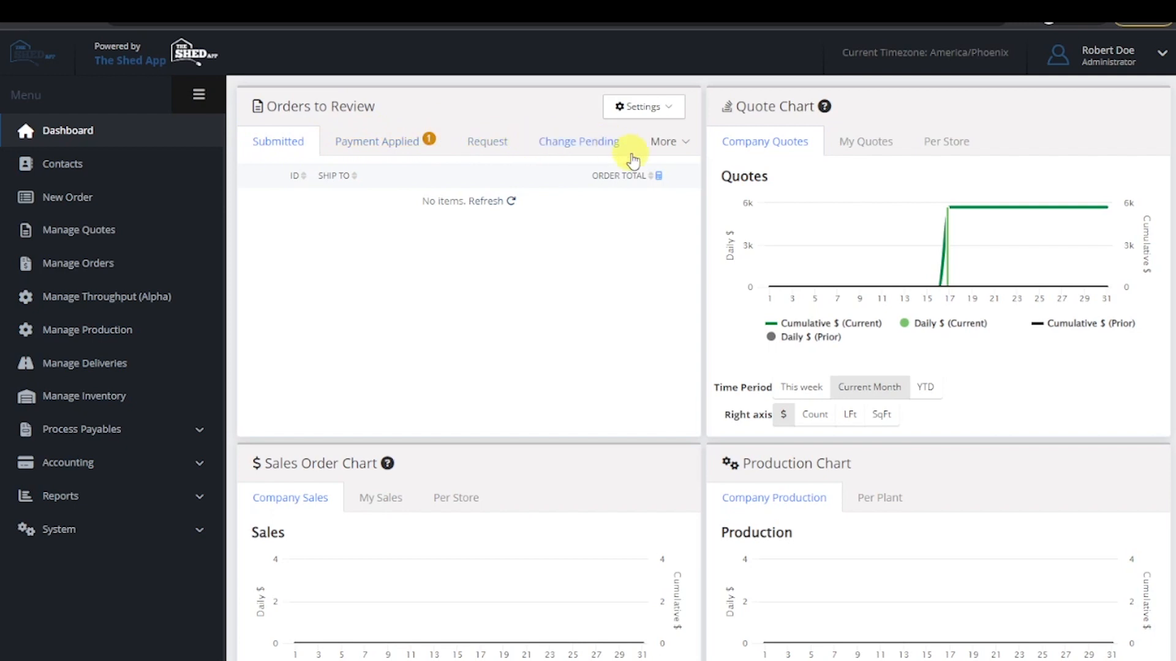
left_click(660, 111)
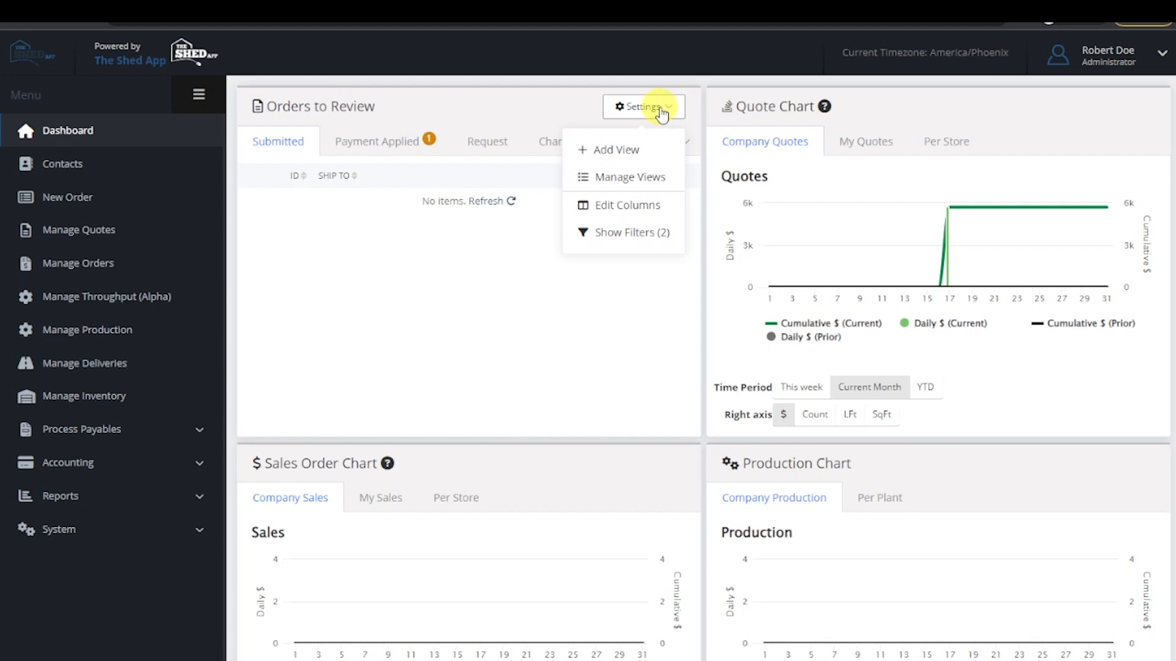
left_click(628, 179)
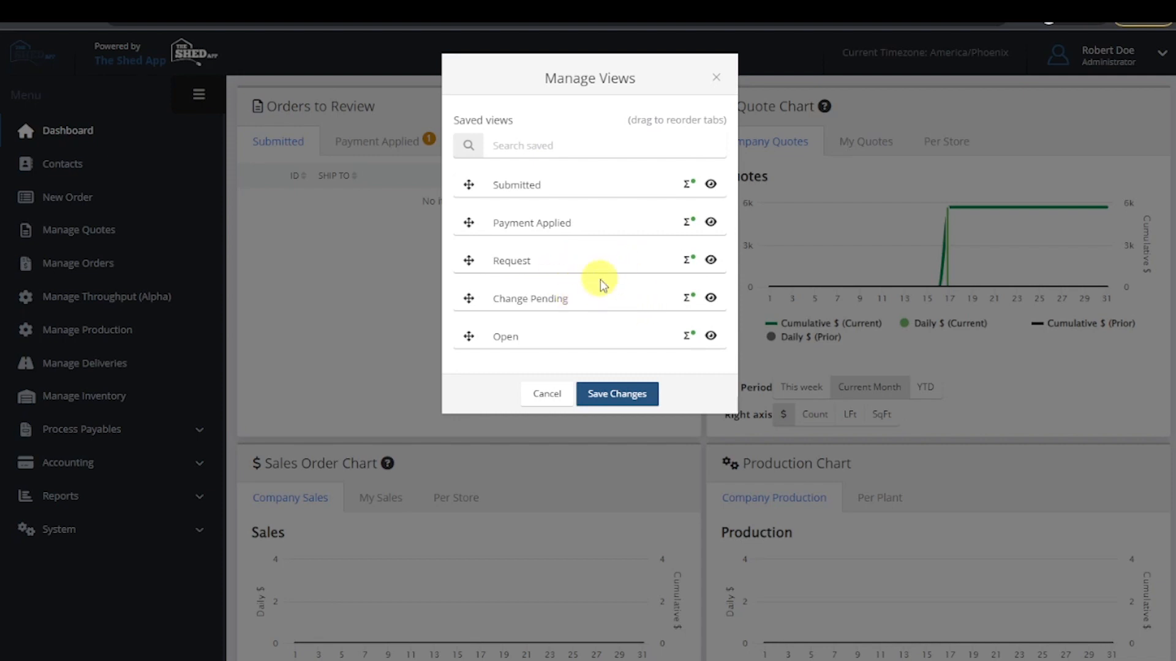
left_click(549, 396)
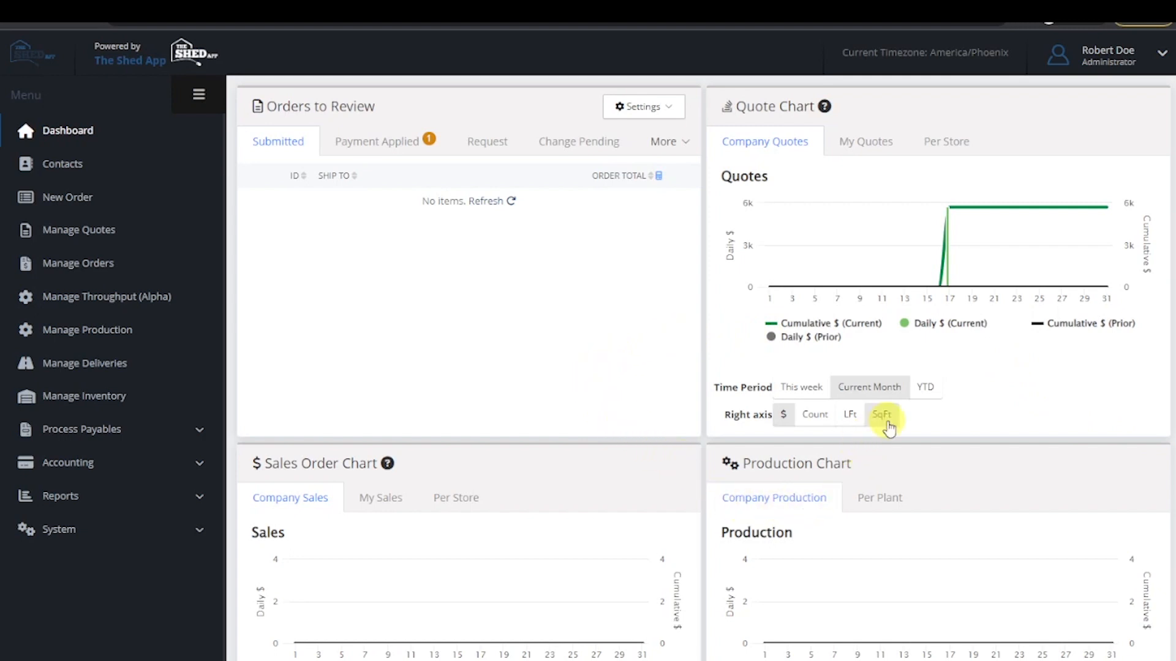
- Set the Quote Chart's time period to YTD and its right axis to Count
left_click(933, 392)
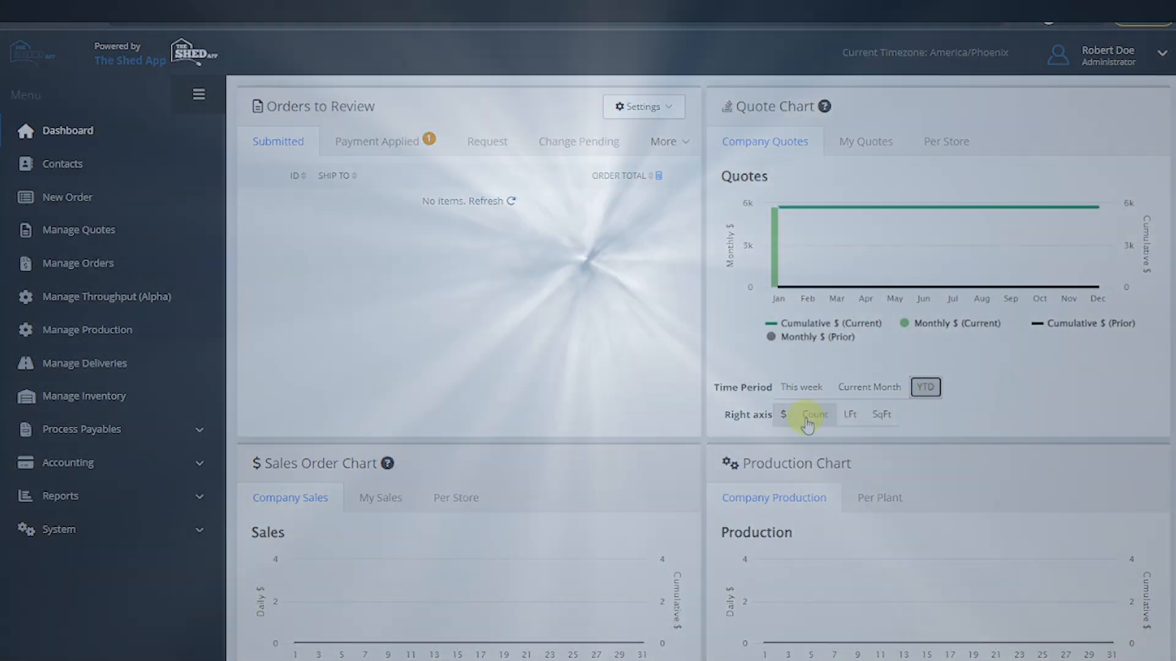
left_click(804, 416)
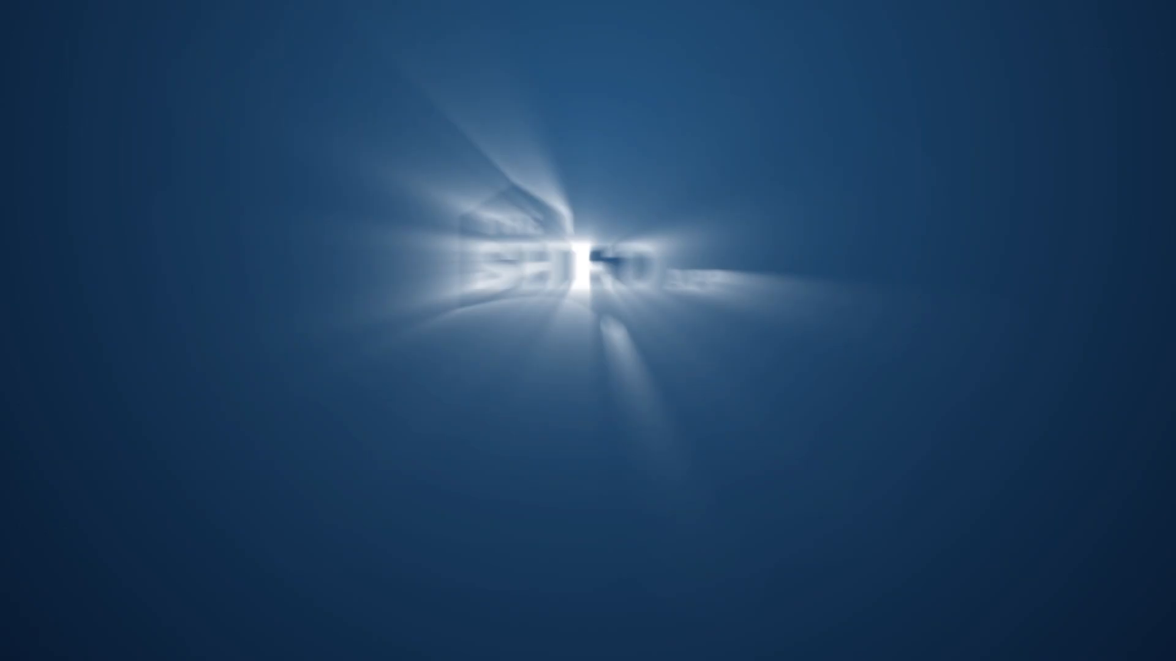